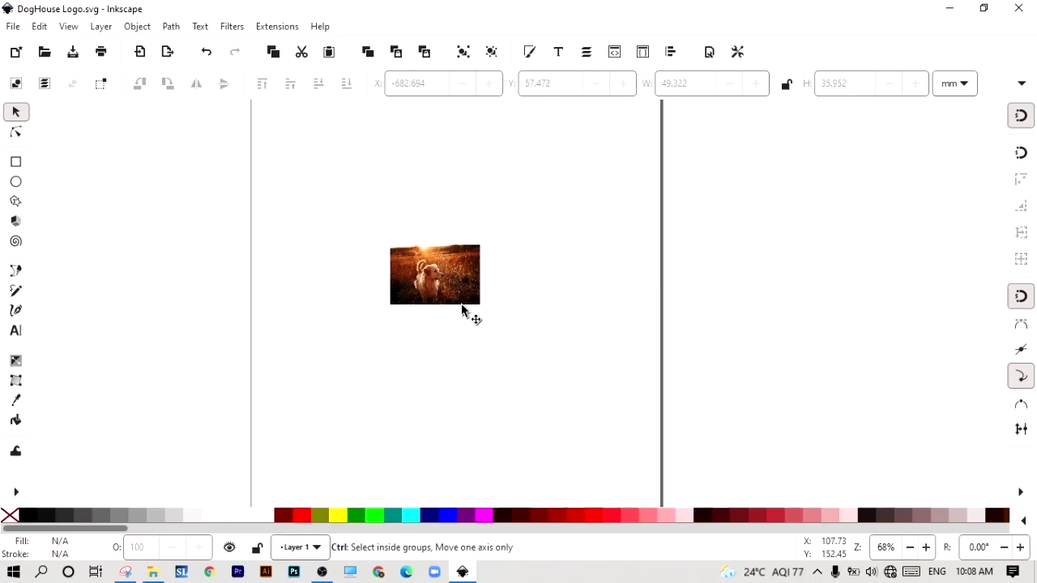
Tilt the dog photo slightly counter-clockwise by its corner handle
scroll(462, 313, up, 2)
scroll(424, 238, up, 1)
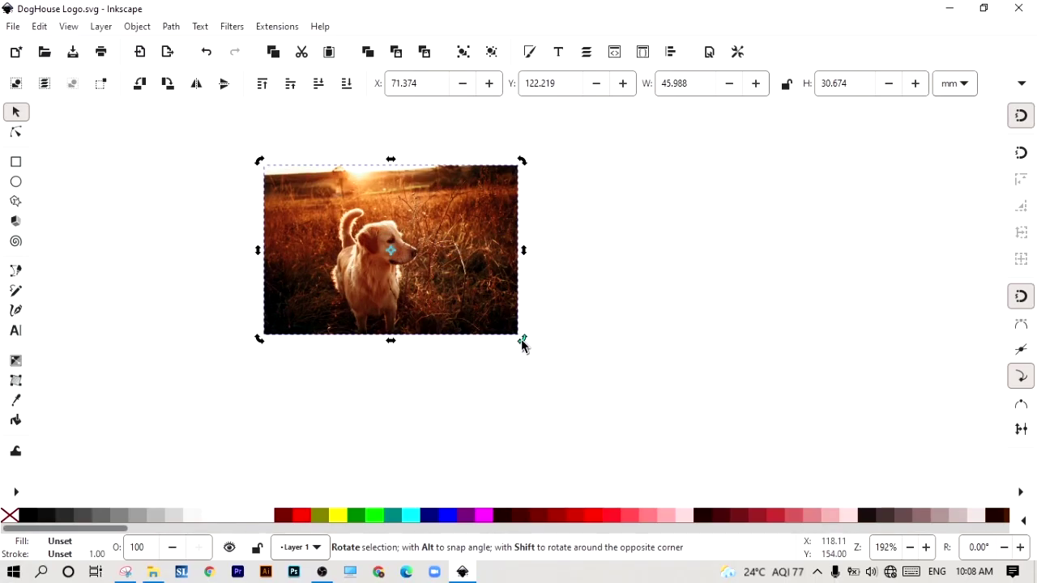
drag(522, 345, 499, 359)
scroll(494, 238, up, 1)
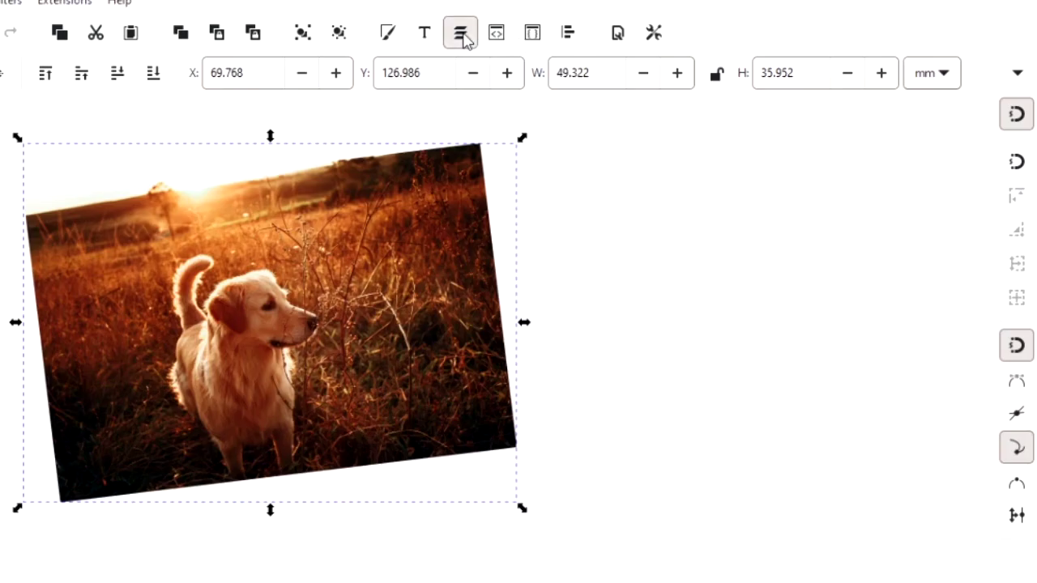
Lower the photo layer's opacity to 82.6% and lock Layer 1
click(463, 35)
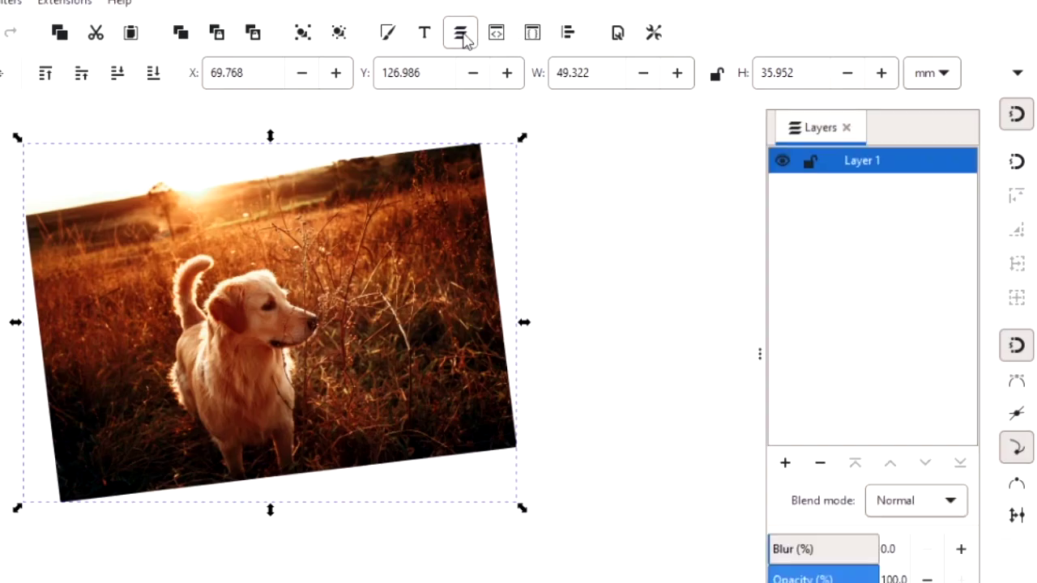
scroll(733, 409, up, 1)
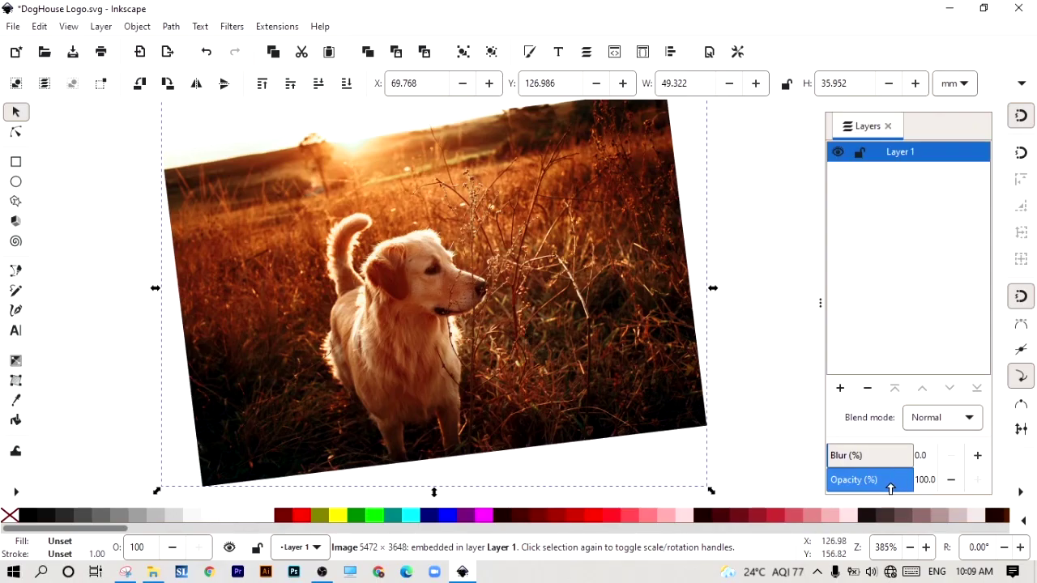
click(890, 485)
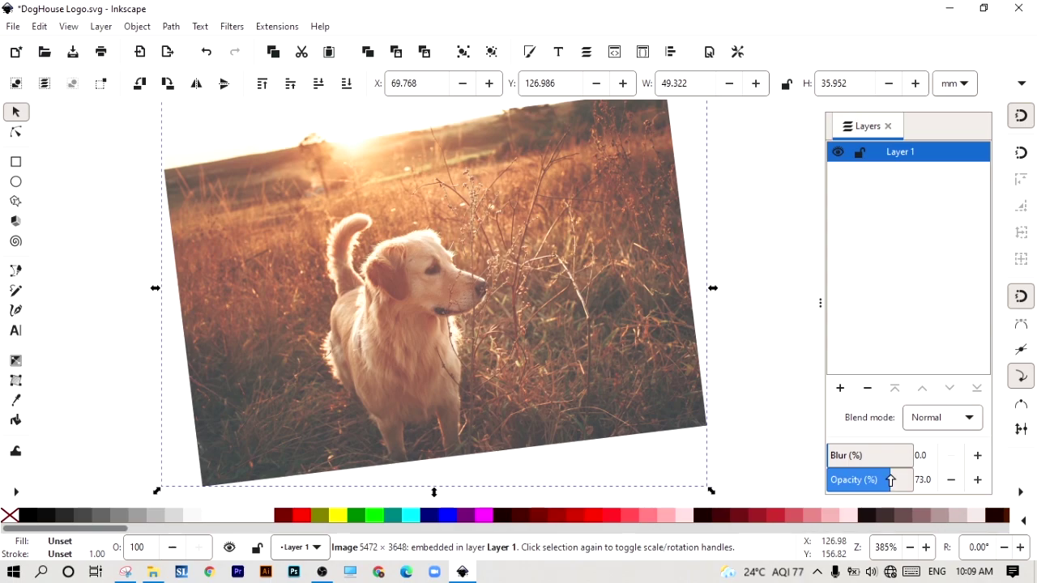
drag(890, 479, 899, 465)
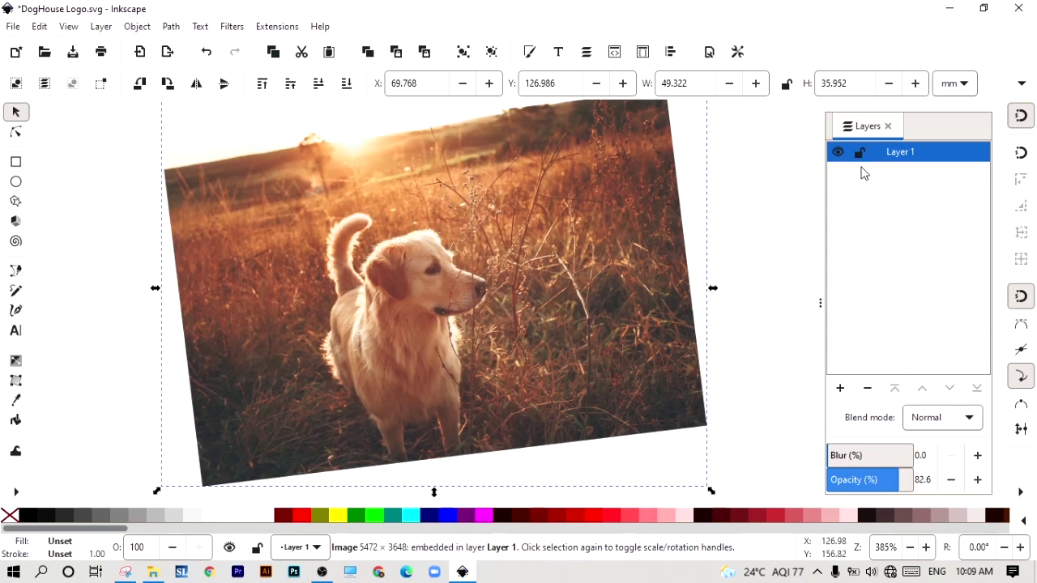
click(860, 153)
Add a new layer named 'Logo Design'
click(787, 413)
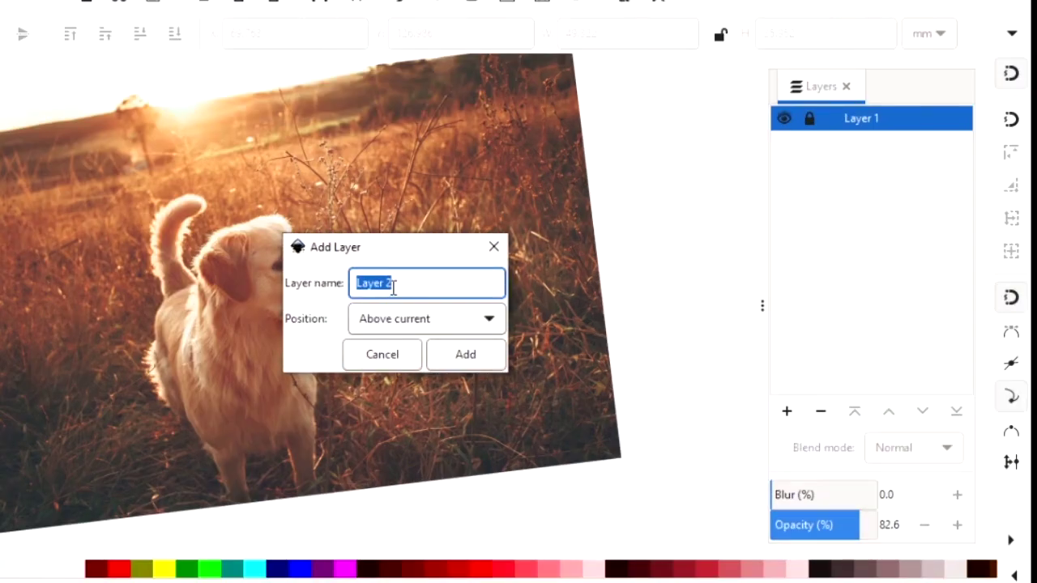
key(BackSpace)
text(Logo Design)
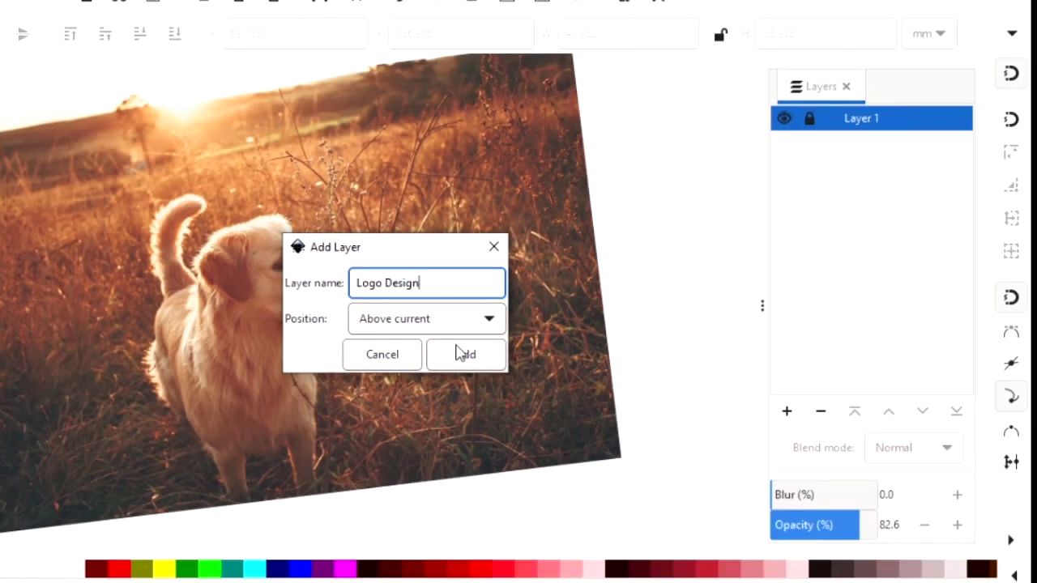
click(462, 354)
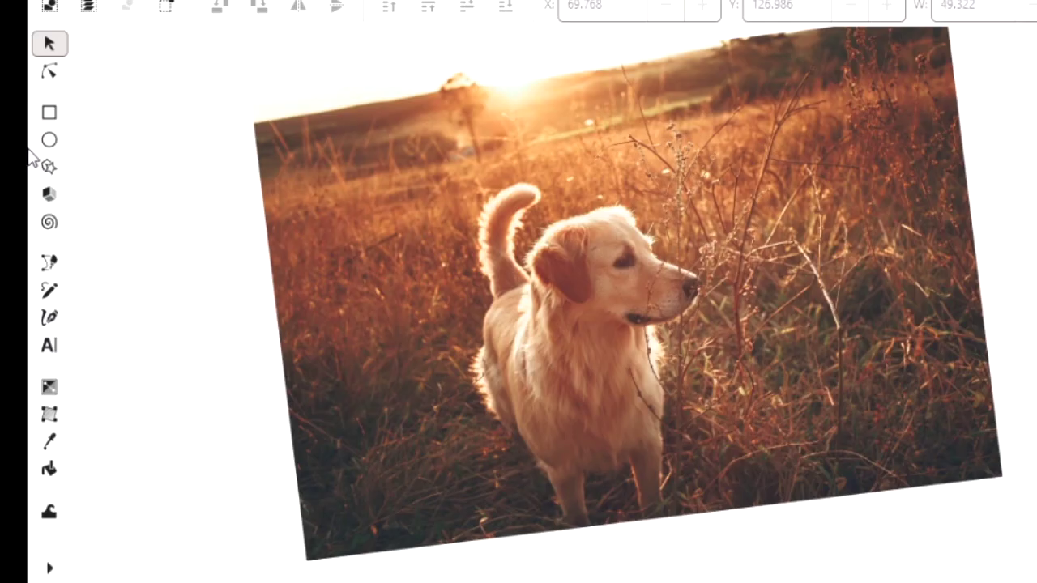
Draw a circle over the dog's face with no fill and a black outline
click(15, 181)
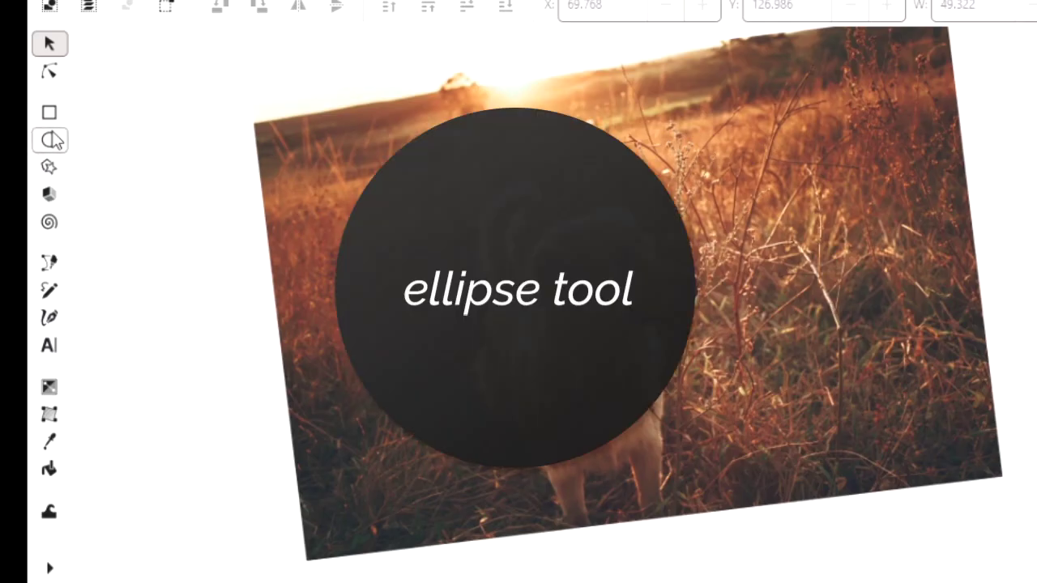
right_click(15, 510)
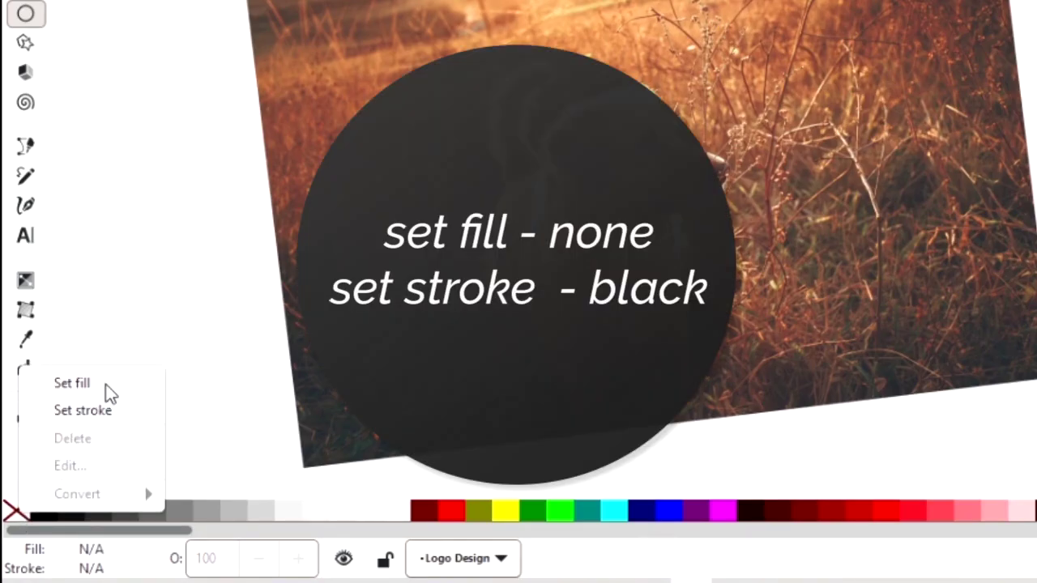
click(81, 392)
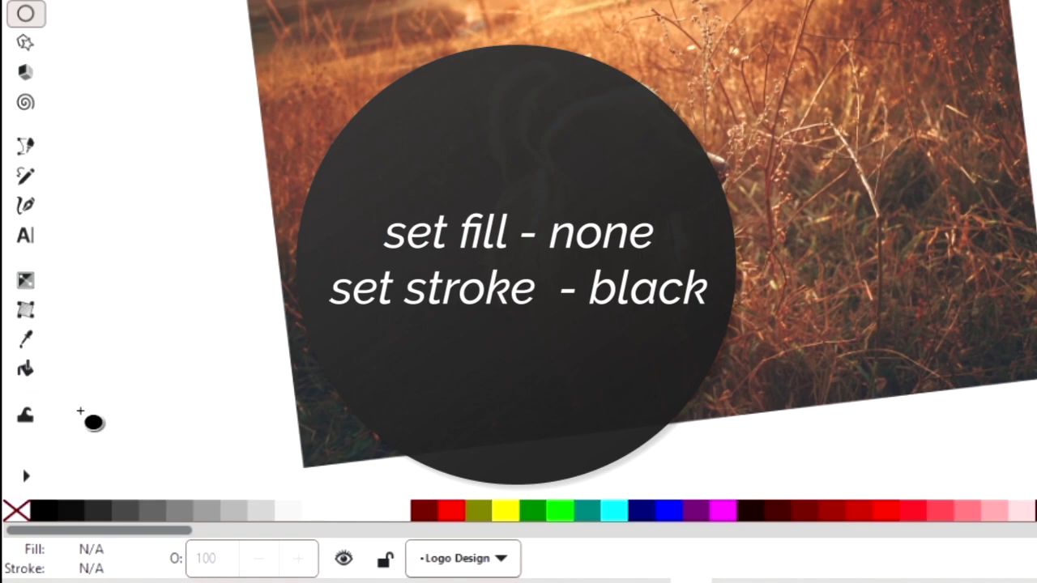
right_click(45, 515)
click(127, 411)
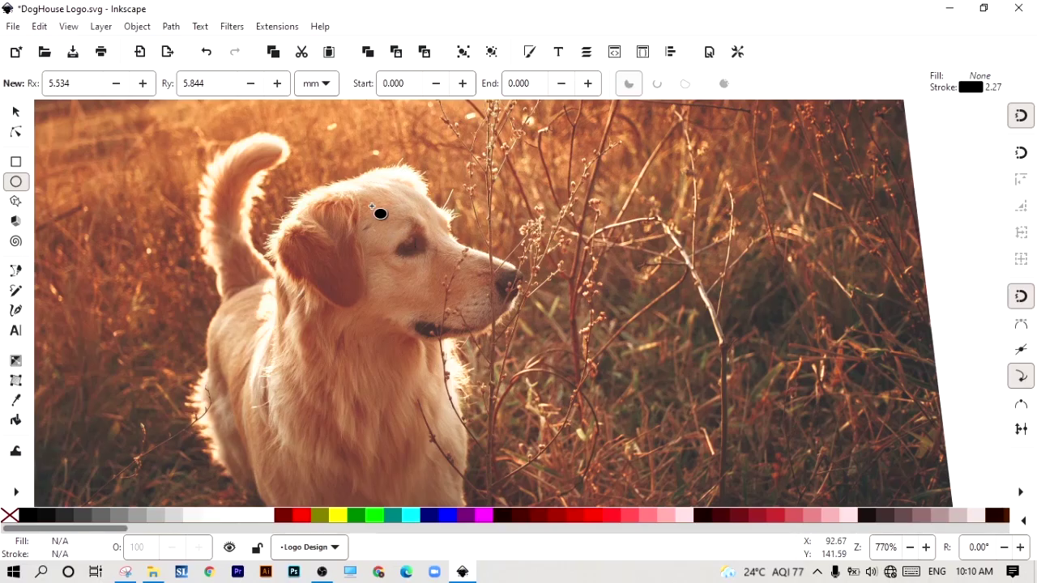
drag(366, 200, 513, 348)
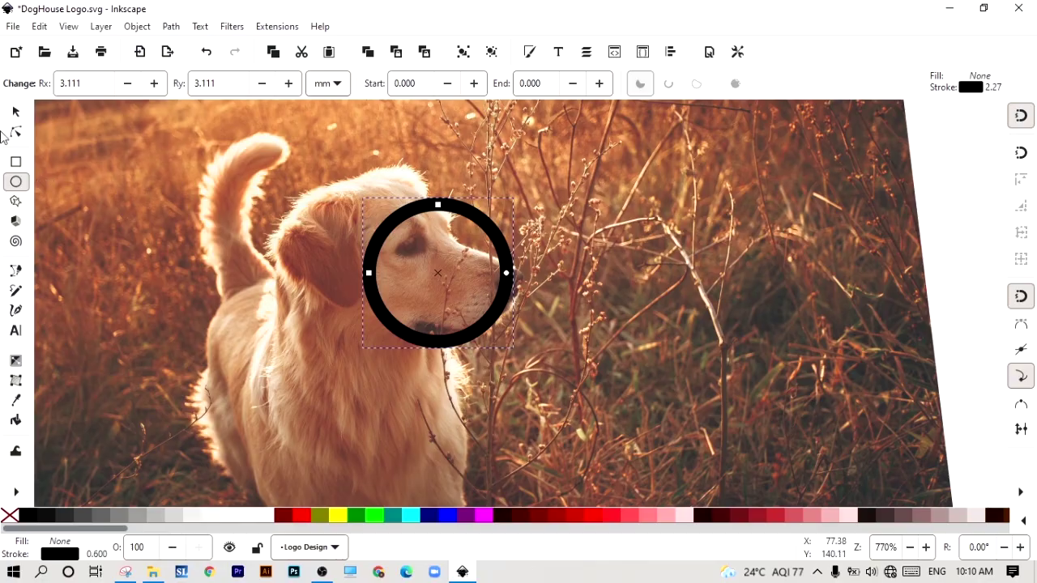
Thin the circle's outline to 0.1 mm in the stroke style settings
click(14, 113)
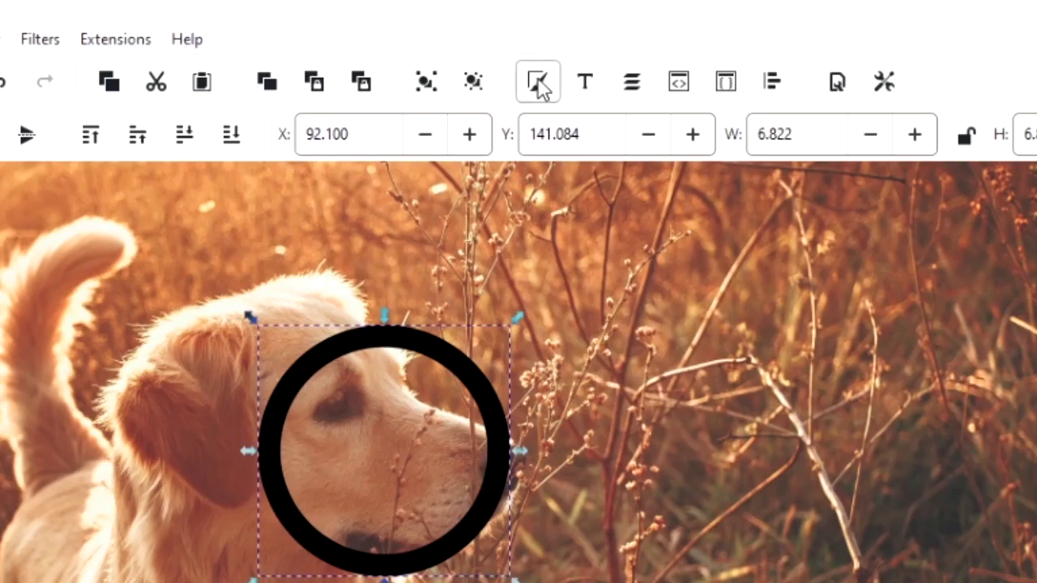
click(538, 83)
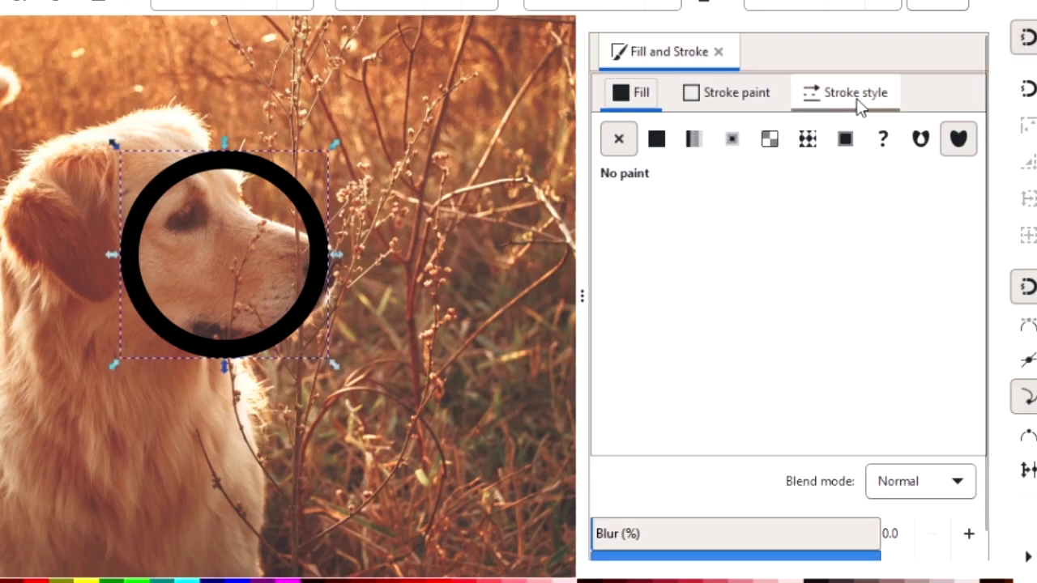
click(857, 101)
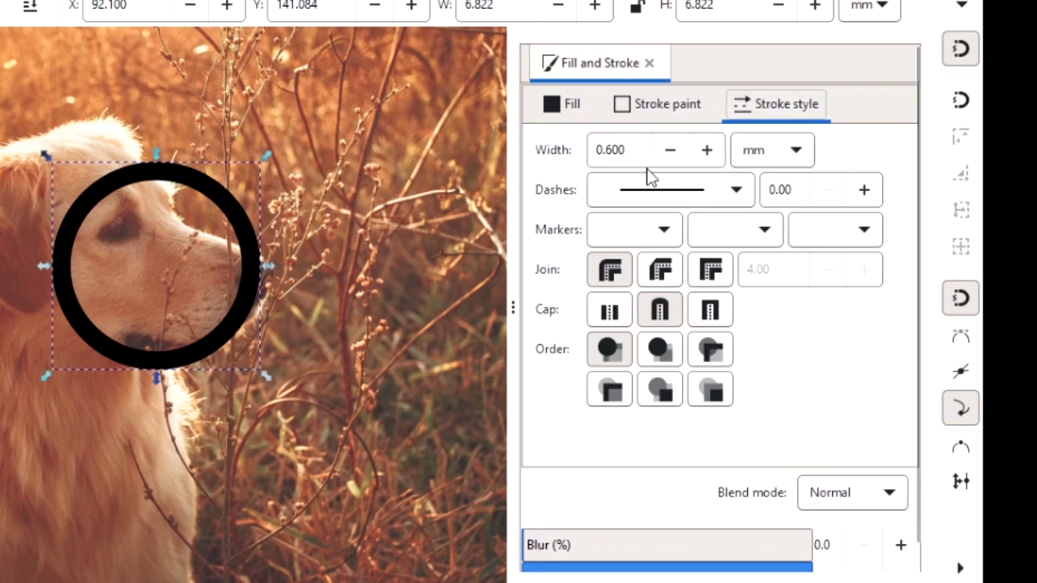
click(671, 152)
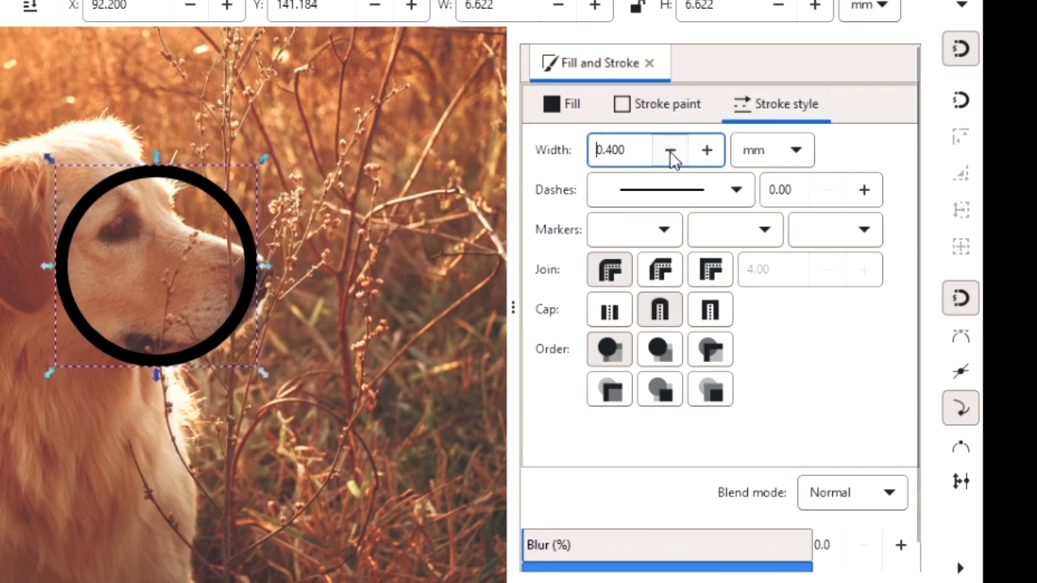
click(671, 152)
click(670, 152)
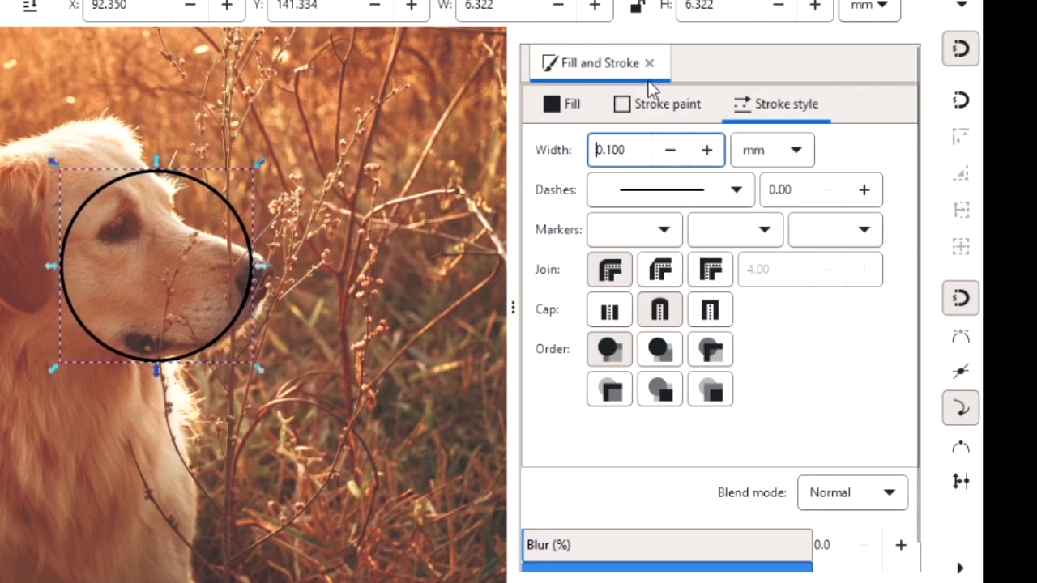
click(649, 63)
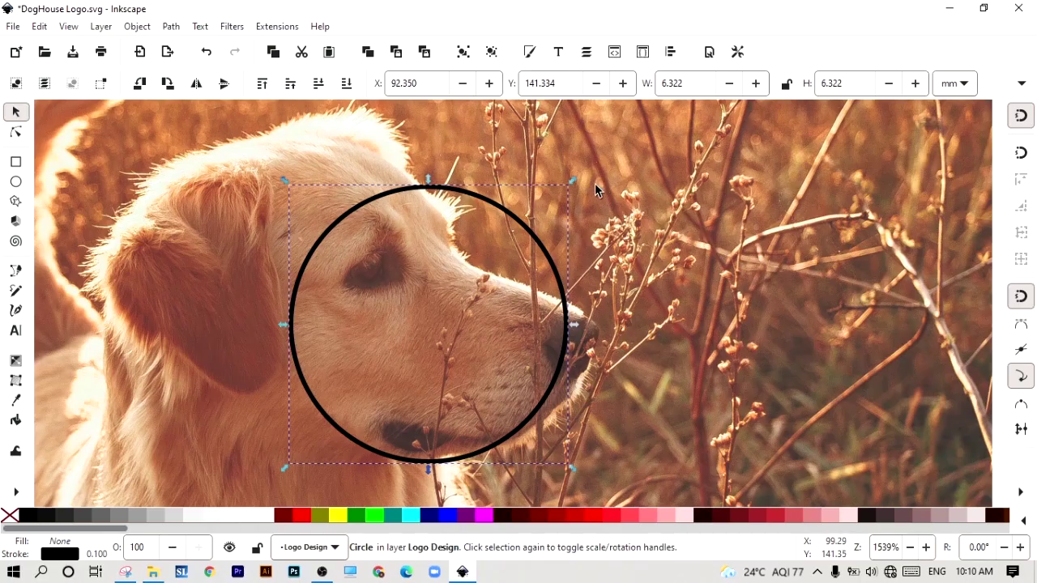
Enlarge the circle, then paste a duplicate and move it left to overlap, enlarging it slightly
drag(585, 173, 603, 153)
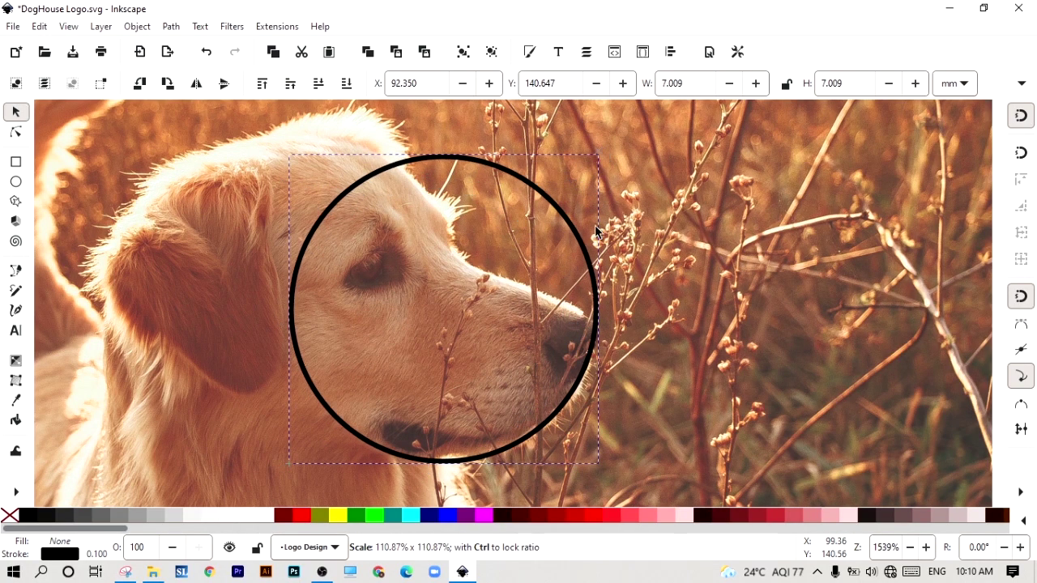
drag(595, 232, 596, 232)
key(minus)
key(minus)
key(ctrl+c)
key(ctrl+v)
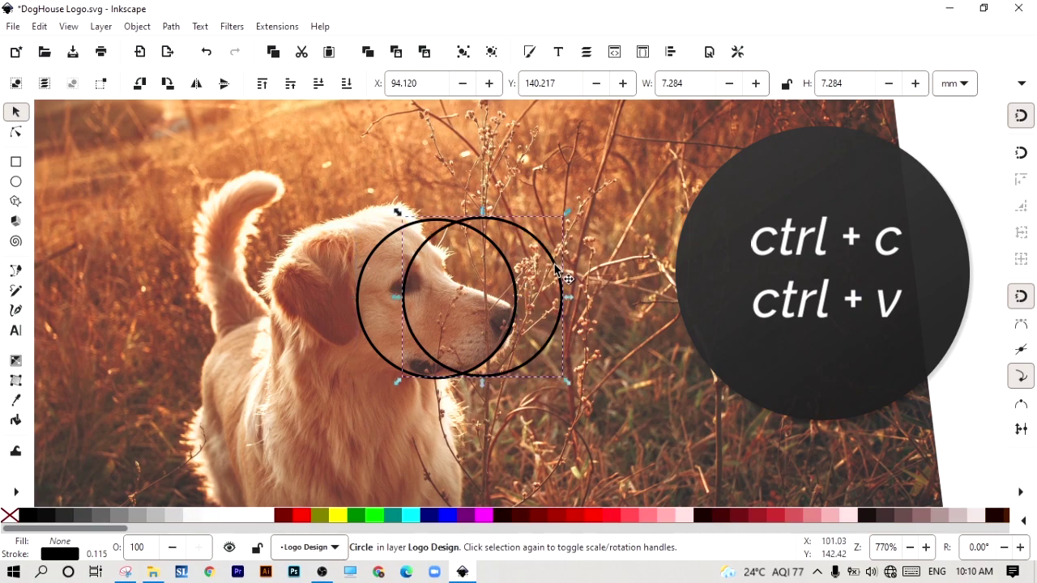
drag(557, 271, 445, 272)
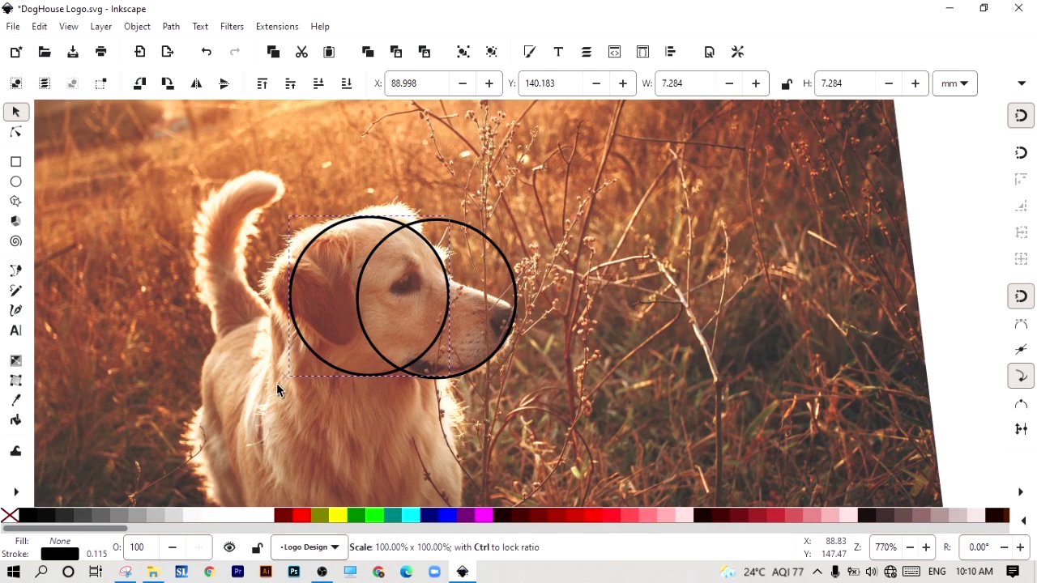
drag(276, 383, 262, 393)
Convert the right circle into a path with Path > Union
key(Tab)
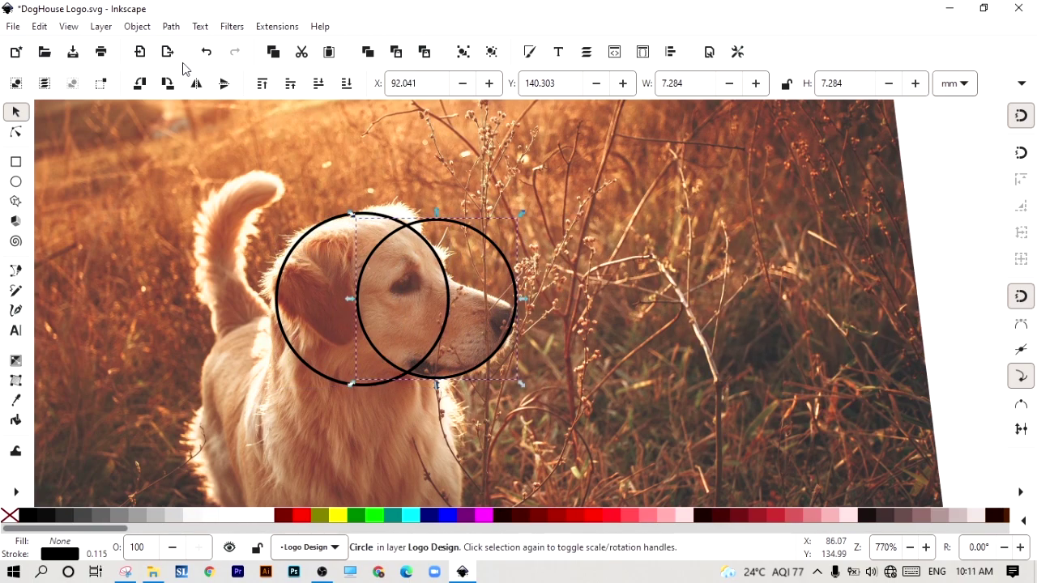
click(171, 26)
click(196, 100)
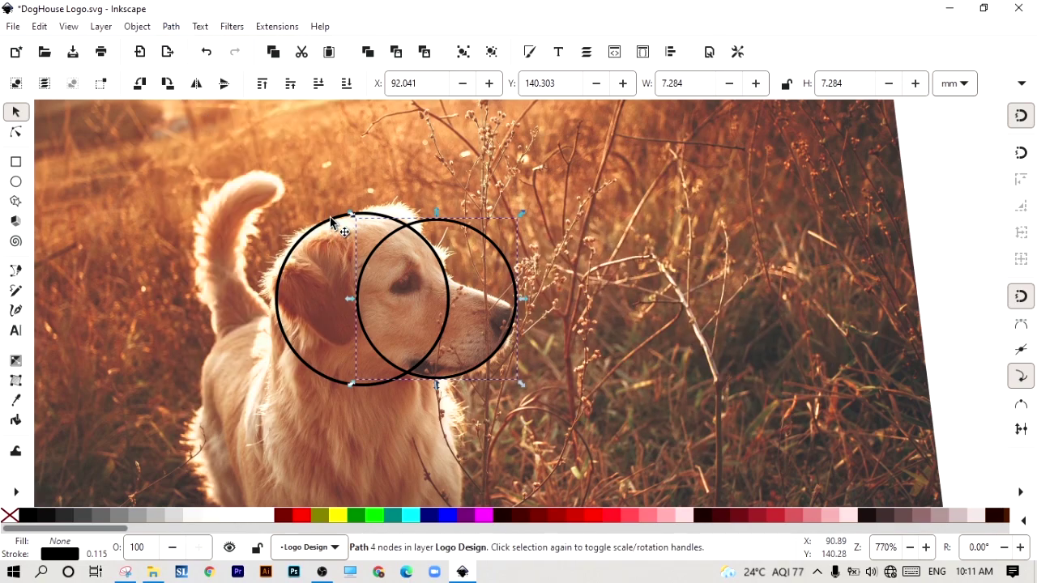
click(331, 218)
Convert the left circle to a path and break the right circle at a new upper-right node
click(171, 26)
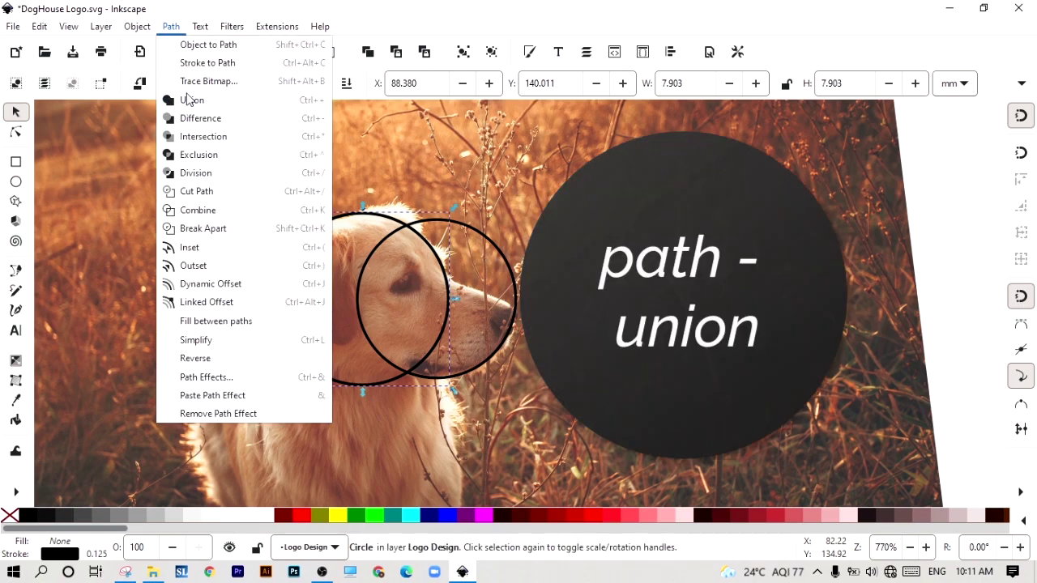
click(196, 100)
click(492, 235)
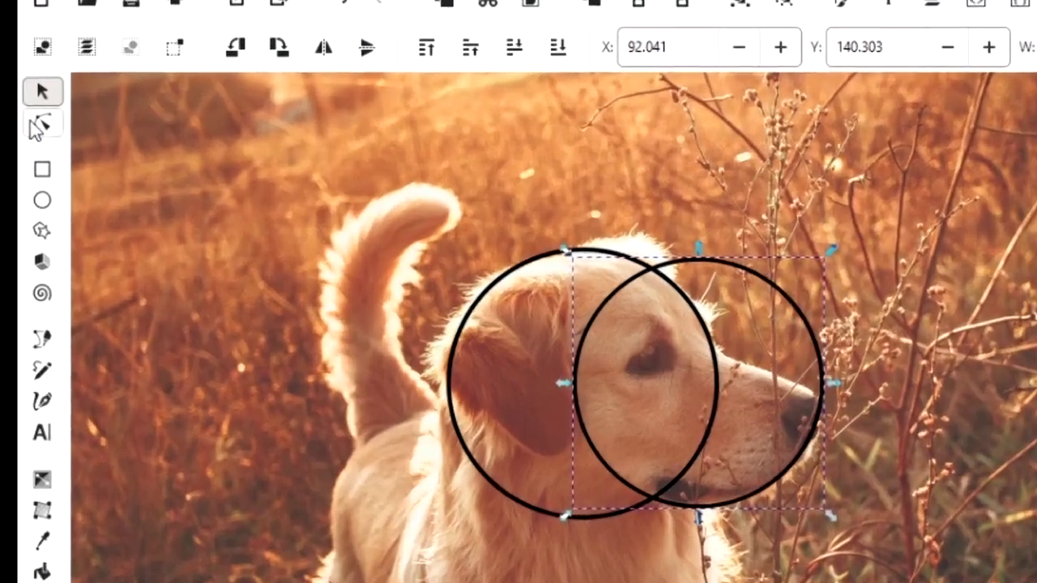
click(15, 131)
scroll(485, 320, up, 2)
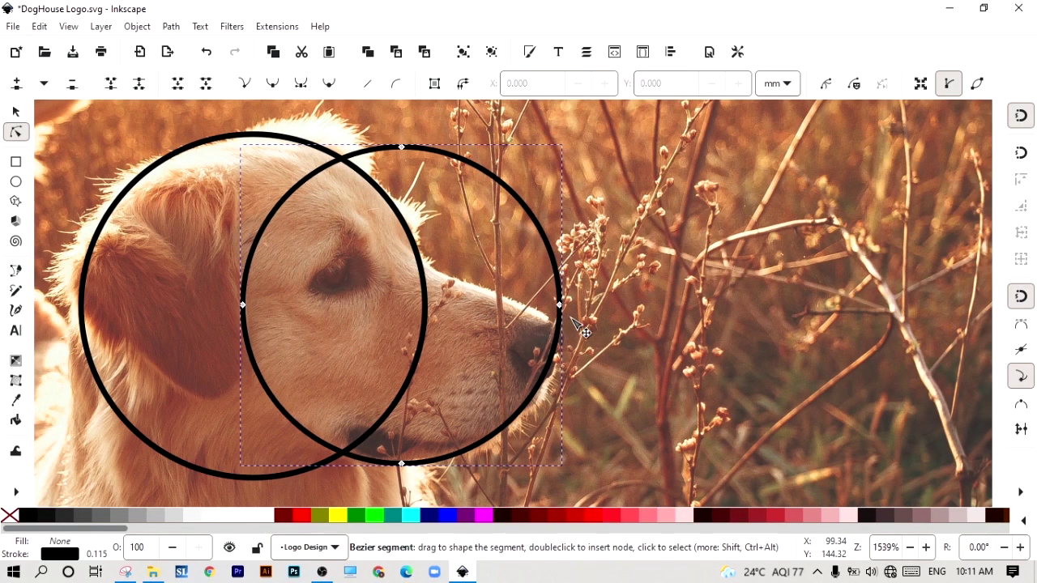
double_click(543, 235)
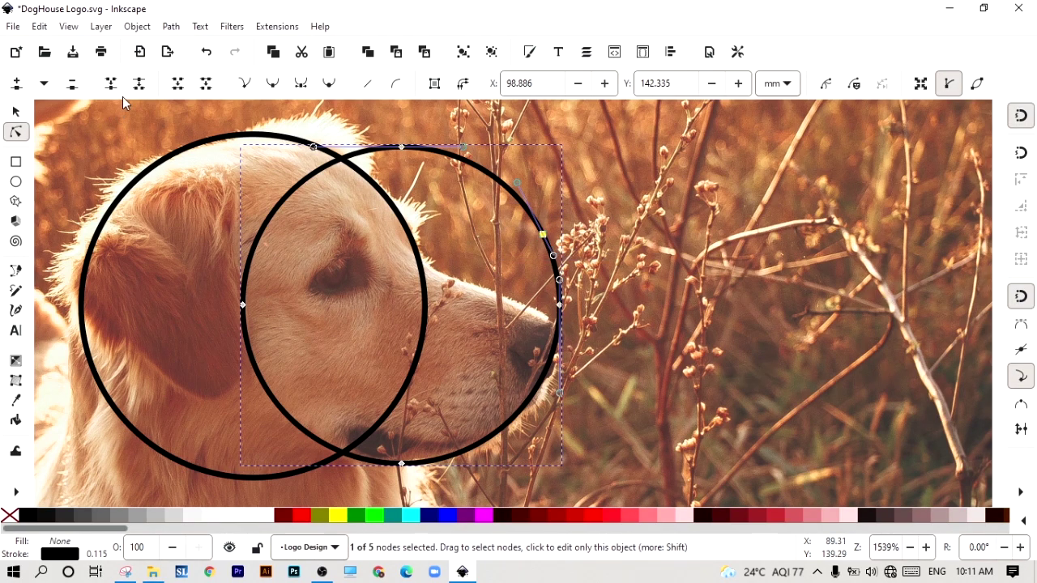
key(shift+b)
drag(543, 234, 553, 255)
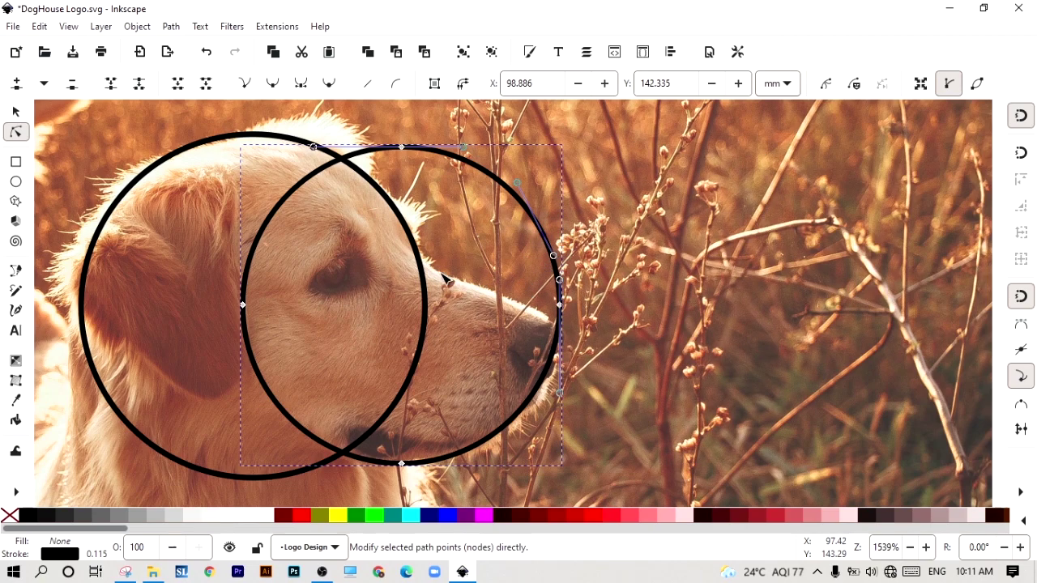
Delete the right circle's upper nodes and inner arc, leaving the jaw arc under the snout
click(332, 449)
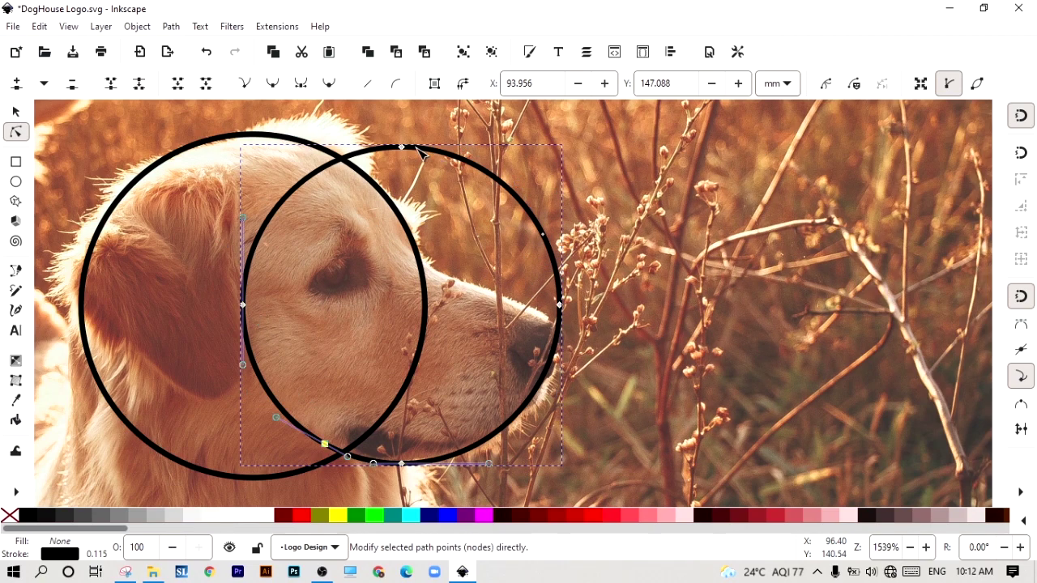
mouse_move(572, 262)
mouse_down()
mouse_move(590, 311)
mouse_move(587, 288)
mouse_up()
key(Delete)
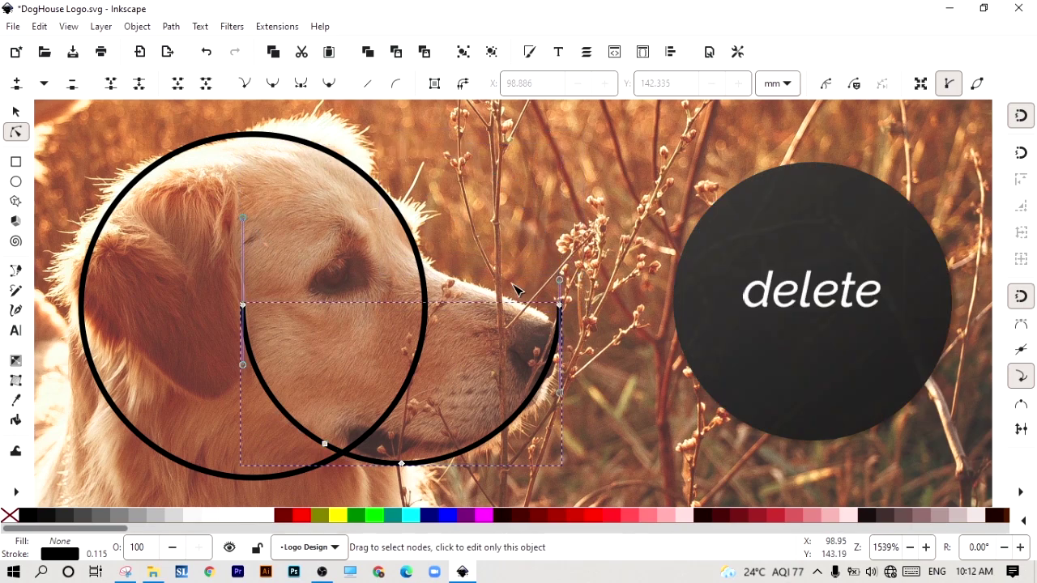
click(242, 307)
key(Delete)
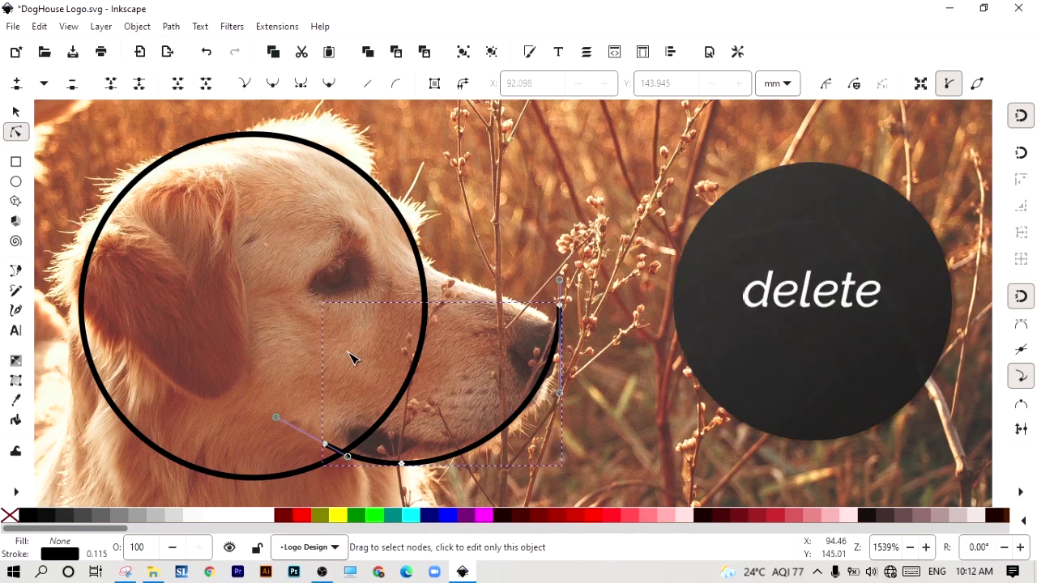
Break the left circle at new nodes and delete its lower arcs, leaving the head arc
key(s)
click(440, 267)
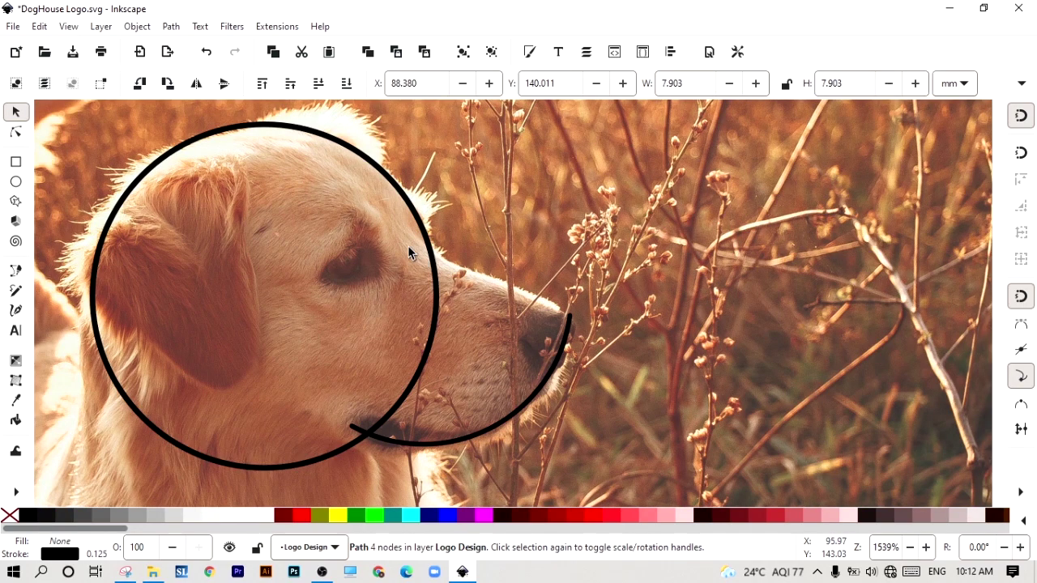
click(17, 133)
double_click(437, 271)
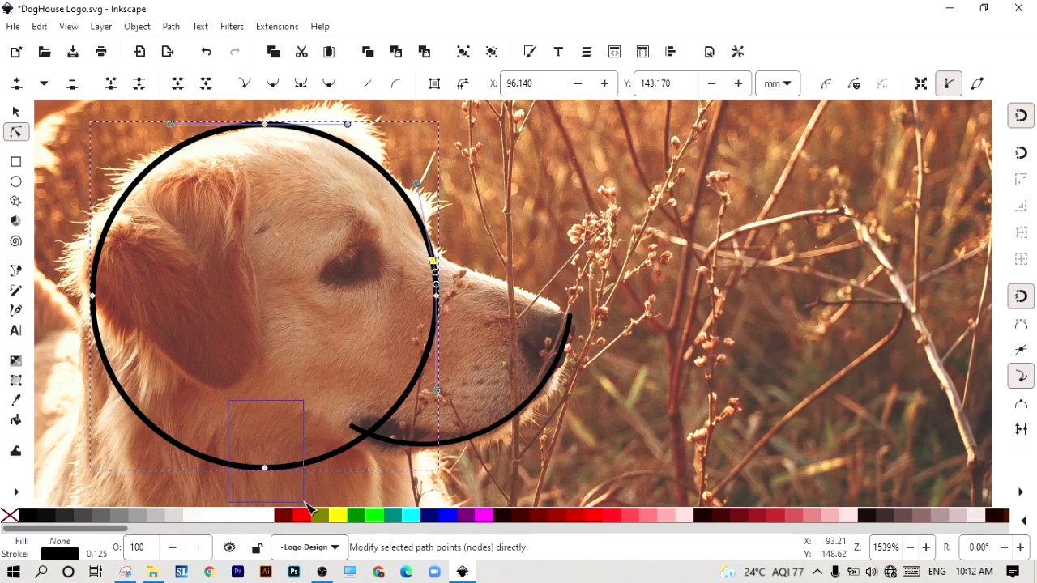
drag(306, 506, 328, 481)
click(138, 84)
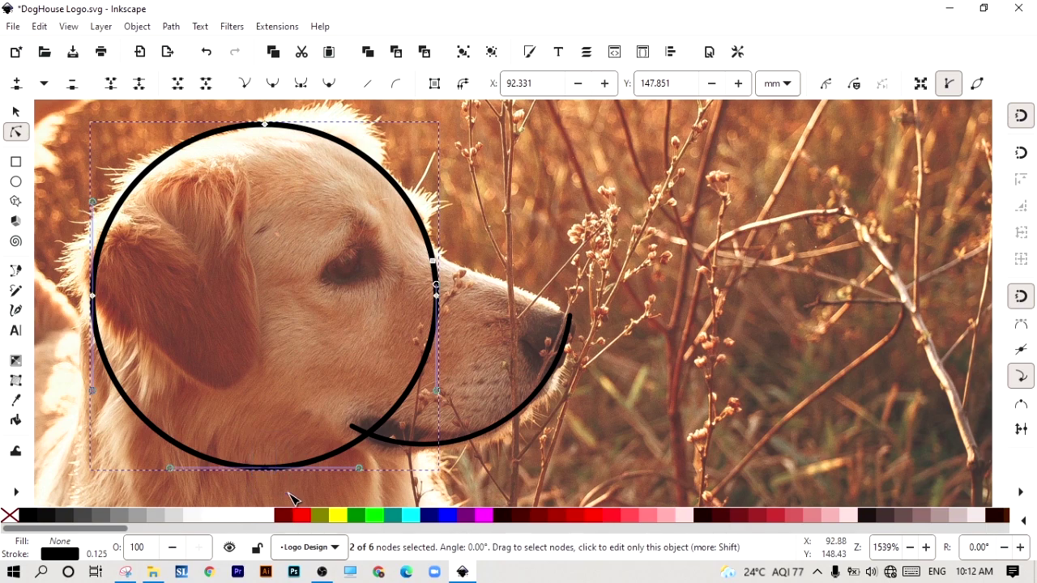
key(Delete)
drag(405, 273, 479, 324)
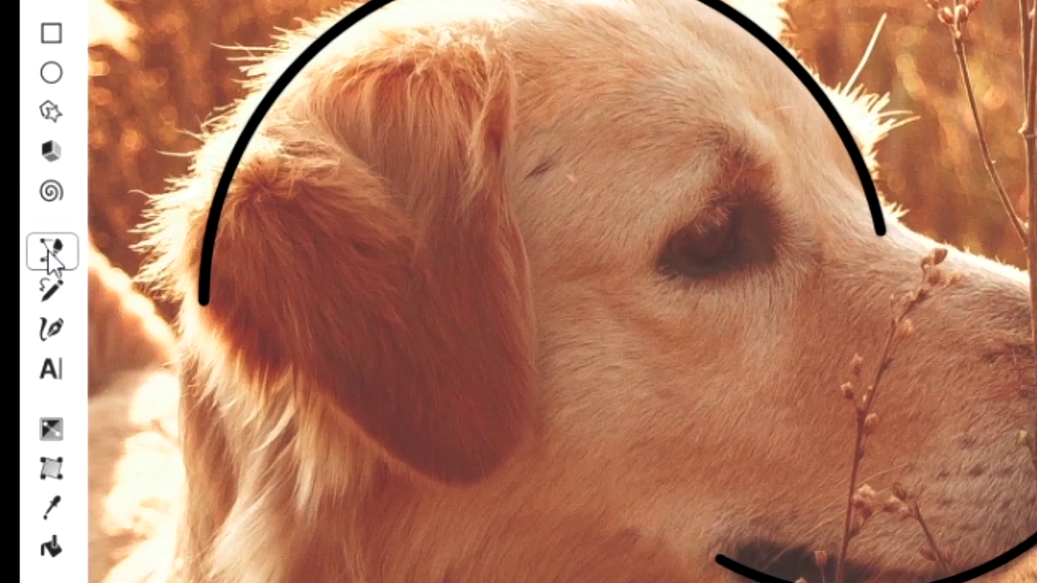
Draw a straight nose line from the head arc's end to the jaw arc's tip
click(50, 253)
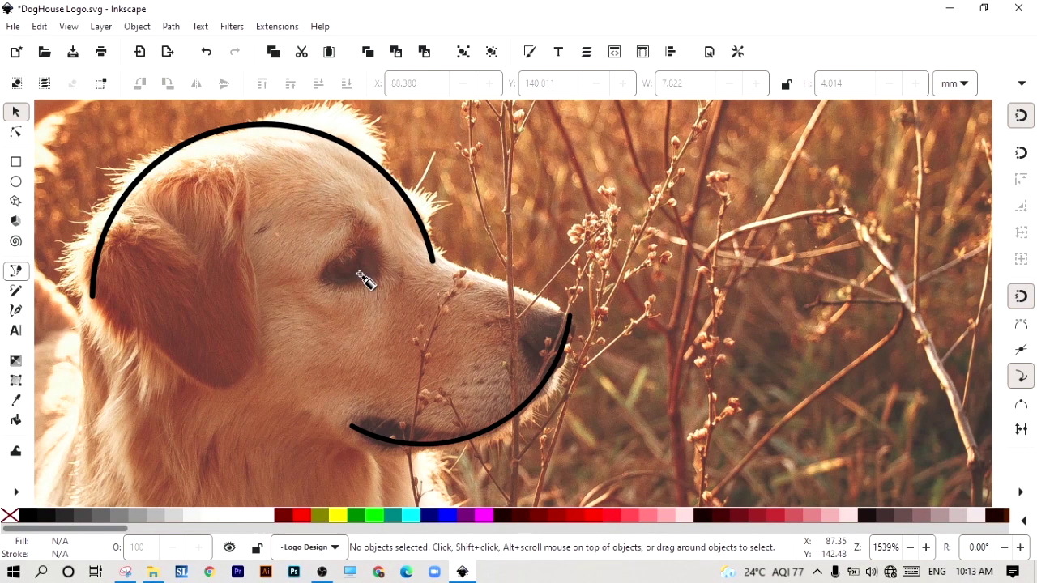
click(432, 259)
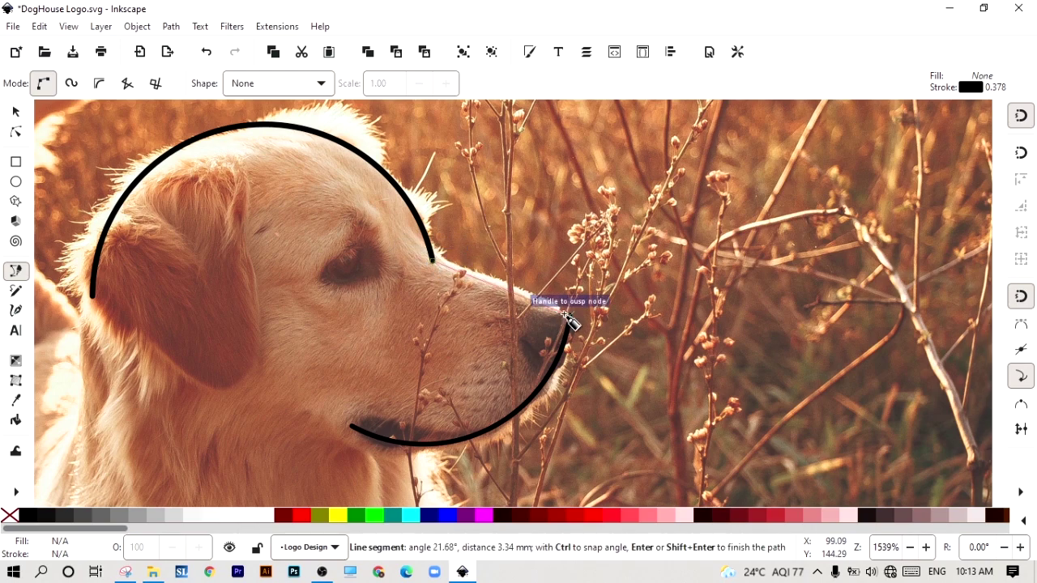
click(569, 315)
key(minus)
key(minus)
Draw a new circle over the back of the dog's head and enlarge it
key(e)
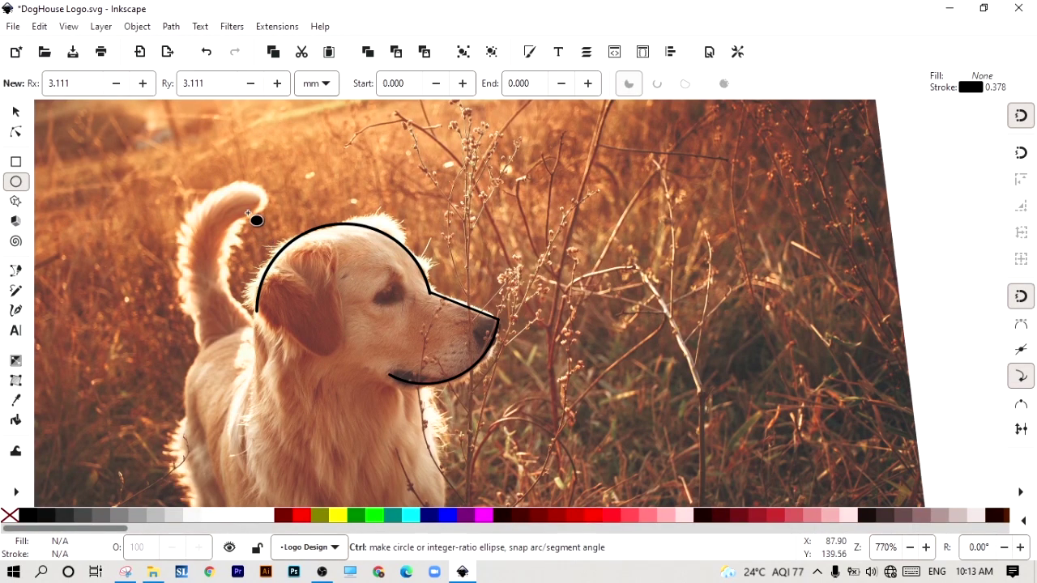
drag(247, 211, 375, 359)
key(plus)
key(plus)
key(s)
mouse_move(486, 413)
mouse_down()
mouse_move(504, 428)
mouse_move(218, 374)
mouse_move(197, 397)
mouse_up()
key(minus)
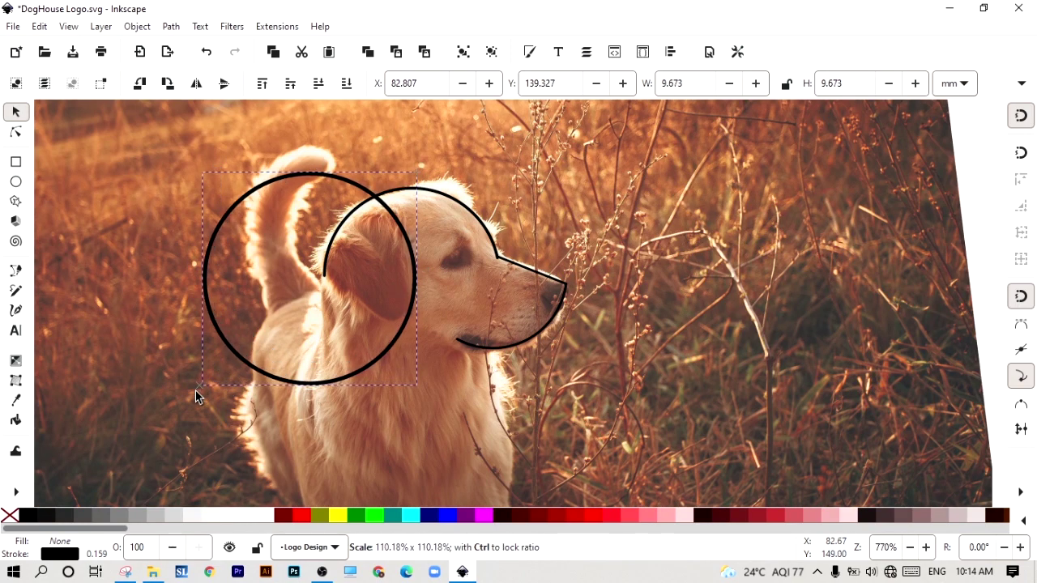
click(171, 26)
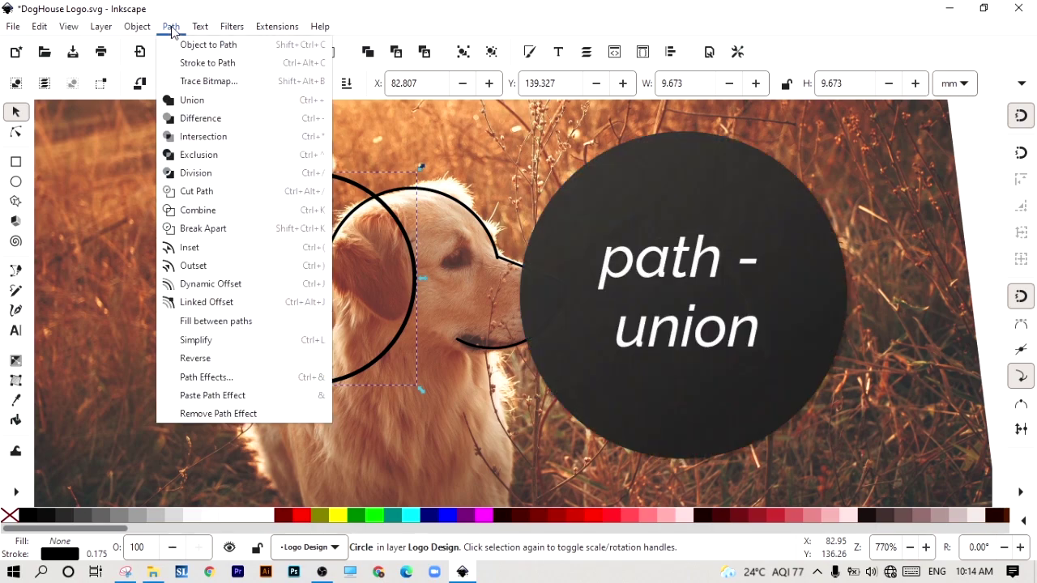
Convert the new circle to a path, move it up over the head, and delete its top arc
click(202, 100)
drag(413, 415, 413, 329)
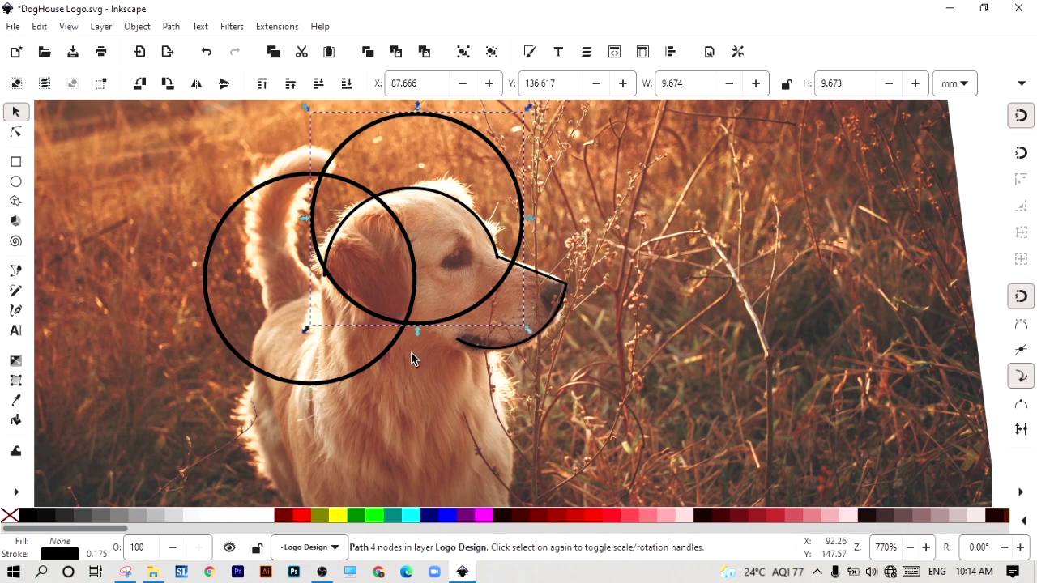
click(16, 130)
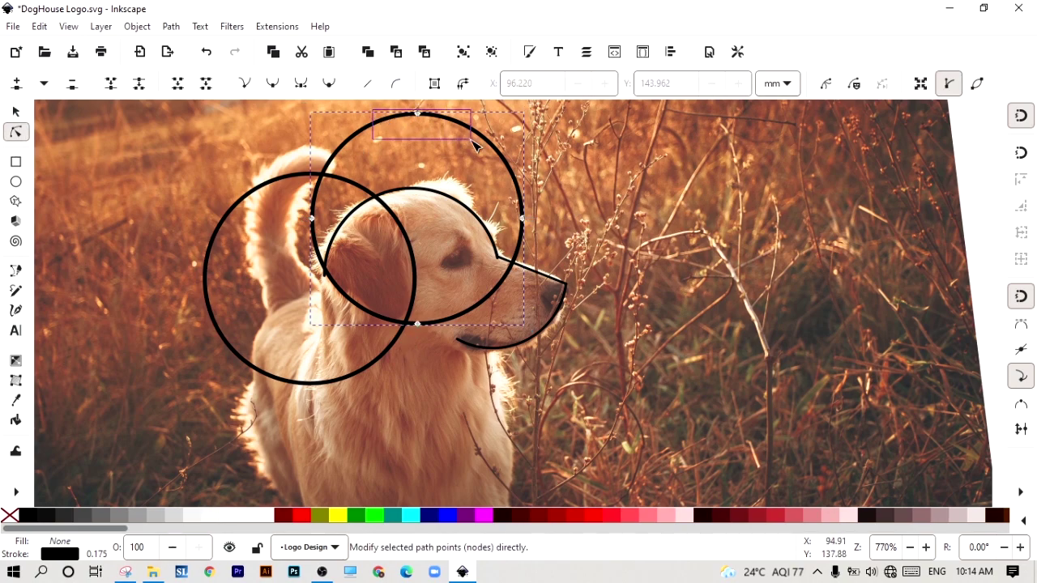
drag(475, 144, 475, 144)
click(138, 84)
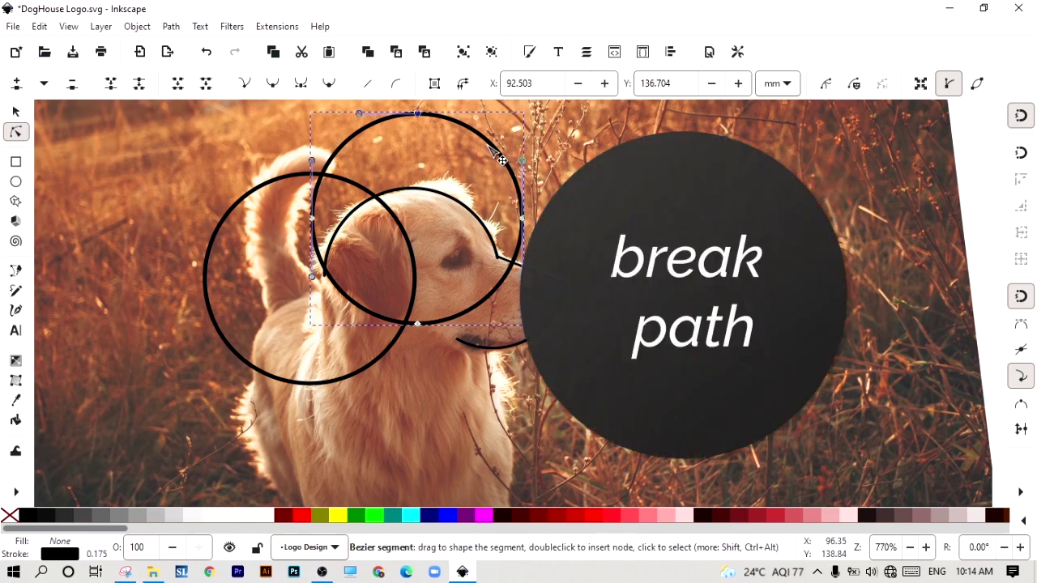
key(Delete)
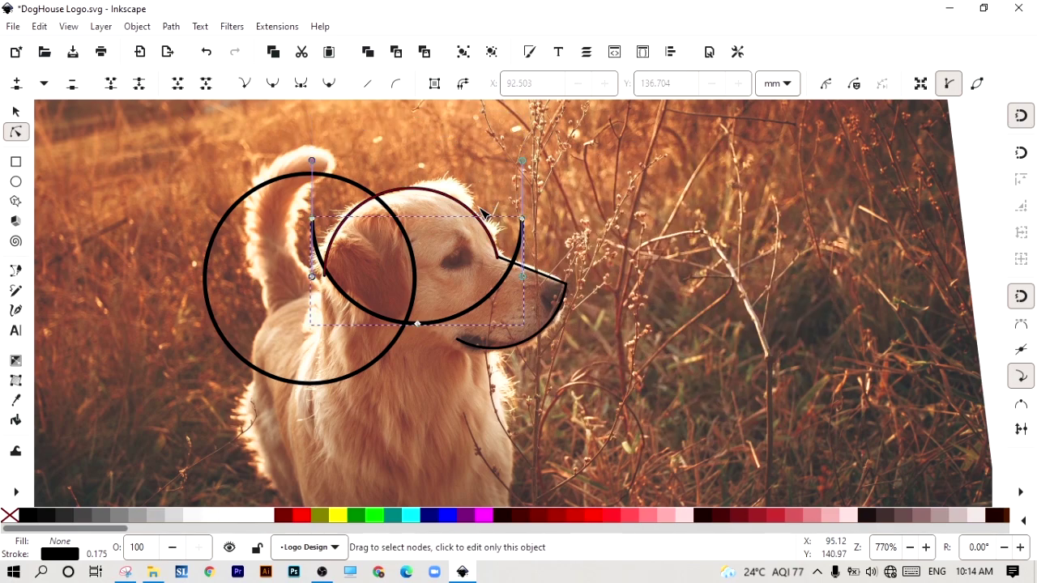
Delete the back circle's left arc and its lower arc to begin the ear shape
click(307, 176)
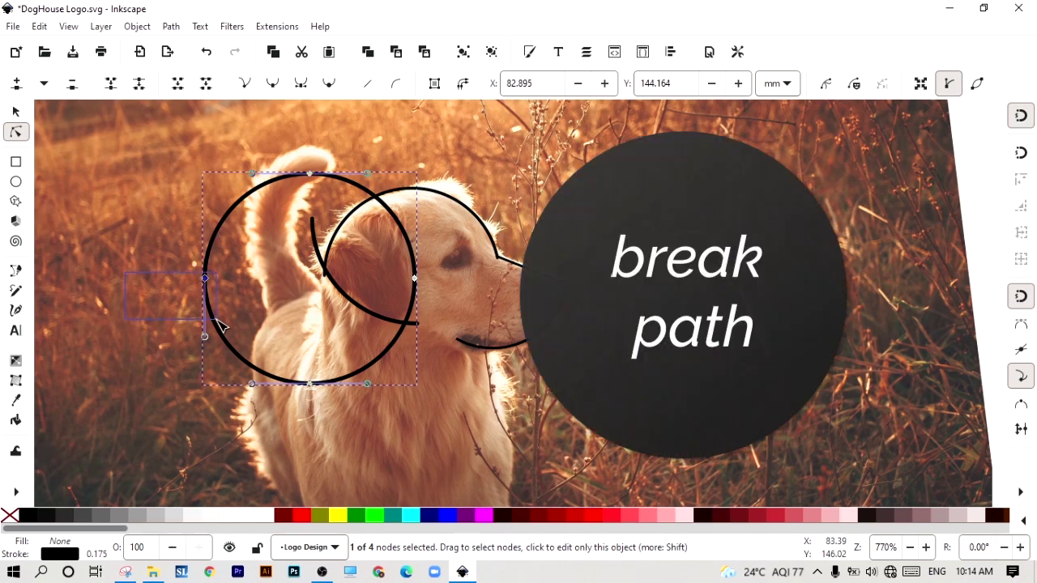
key(Delete)
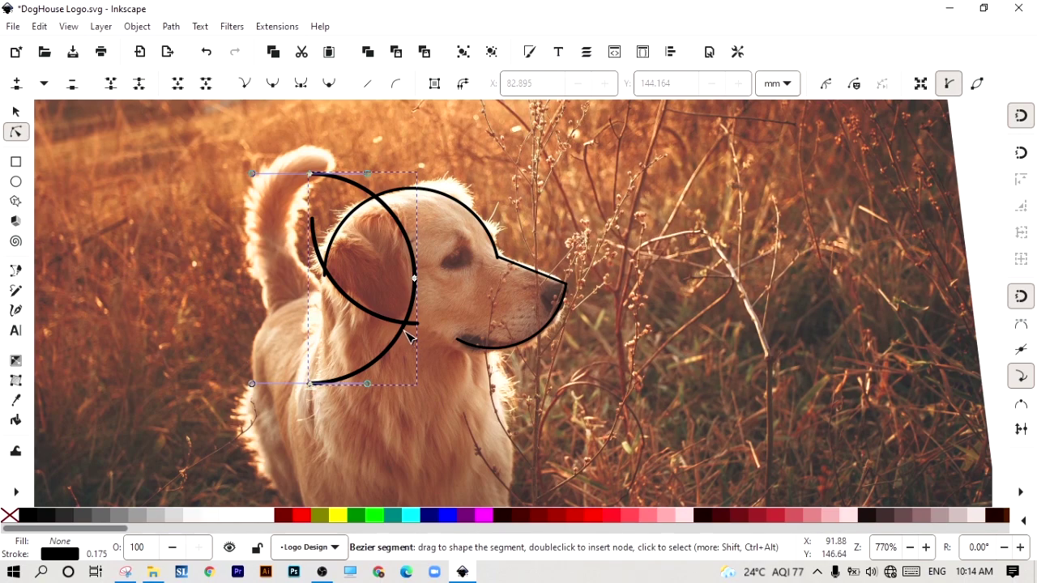
double_click(401, 328)
key(Delete)
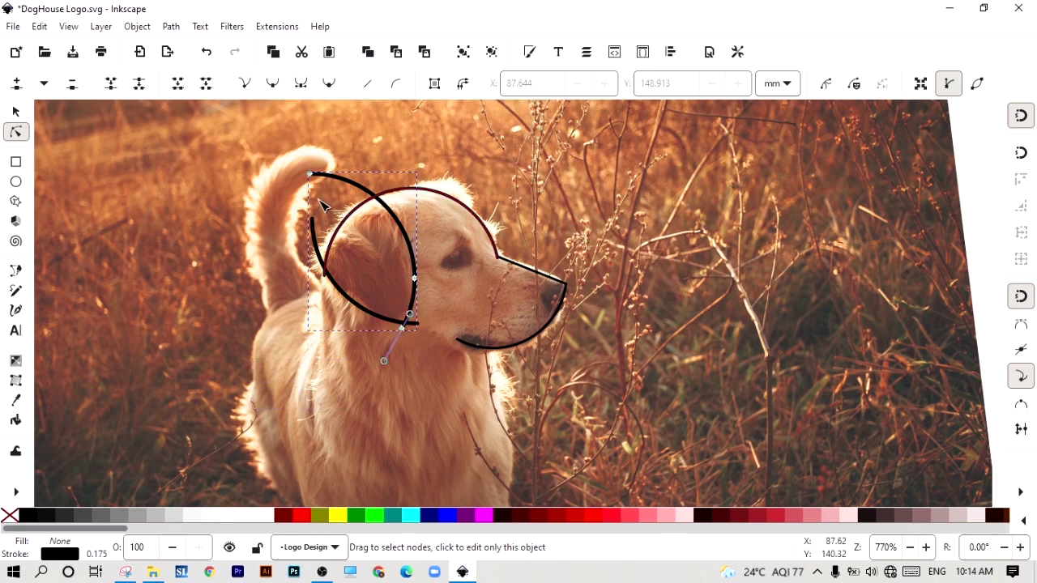
Finish the floppy ear by removing the stray end node at its tip
double_click(374, 197)
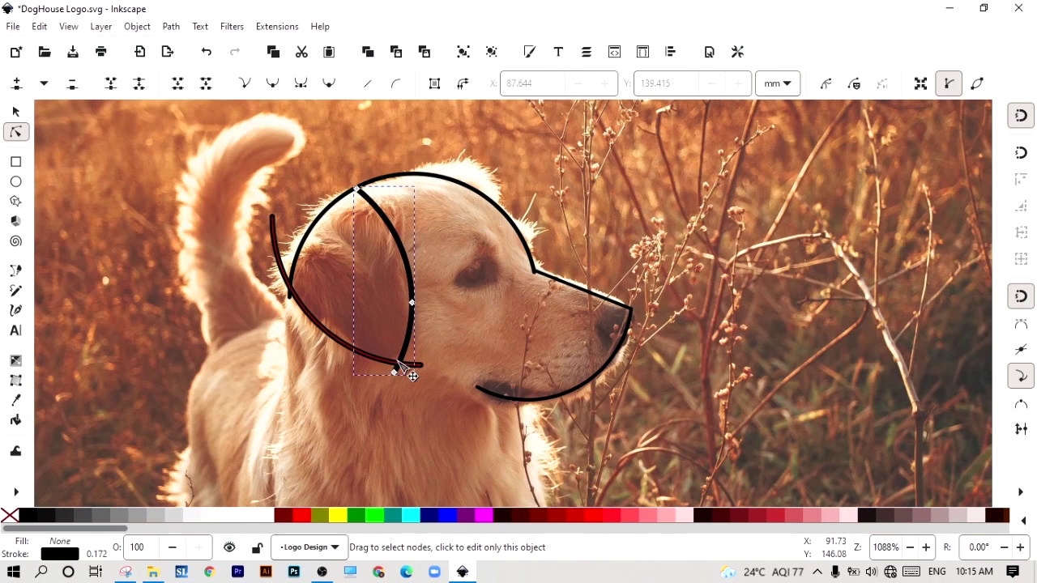
ctrl+scroll(399, 360, up, 6)
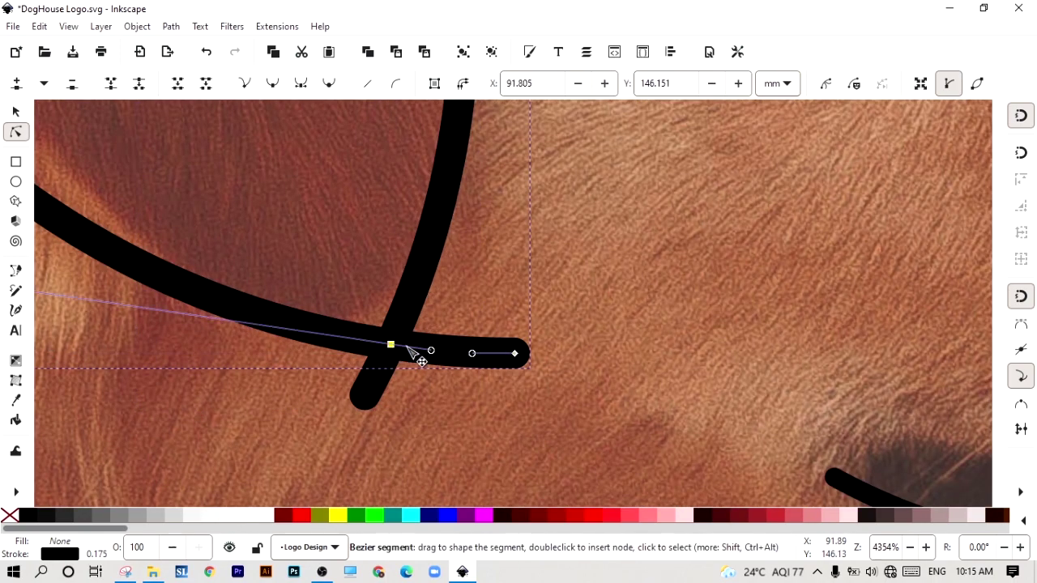
ctrl+scroll(394, 356, down, 2)
click(386, 370)
key(Delete)
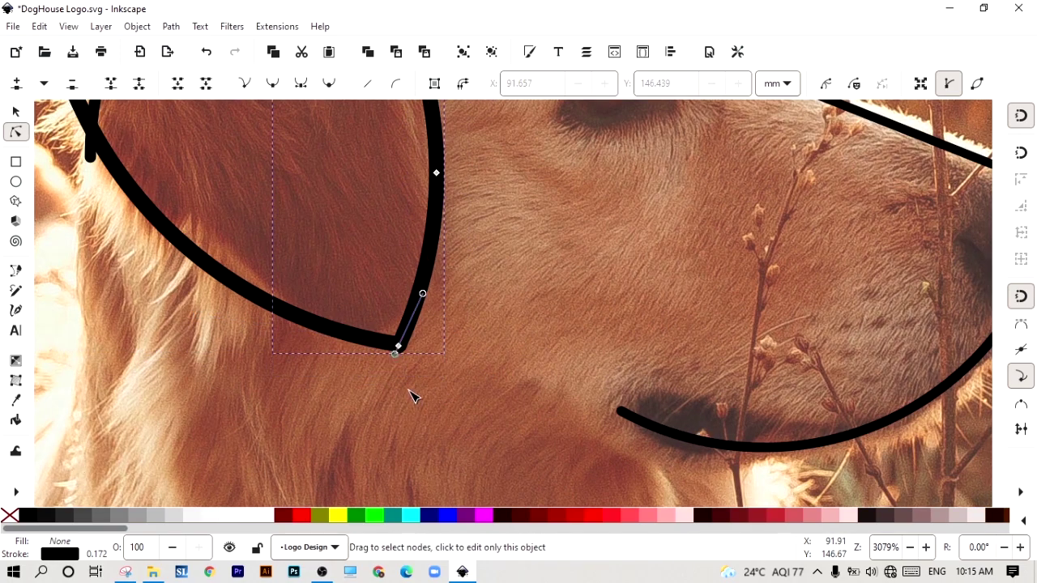
ctrl+scroll(409, 389, down, 4)
ctrl+scroll(387, 300, up, 2)
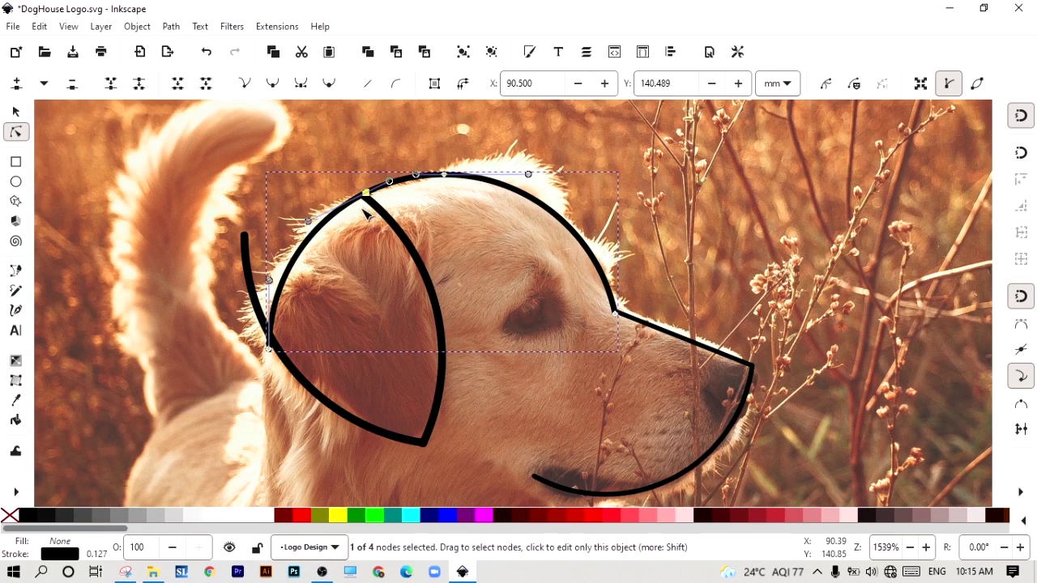
ctrl+scroll(375, 206, up, 1)
click(364, 193)
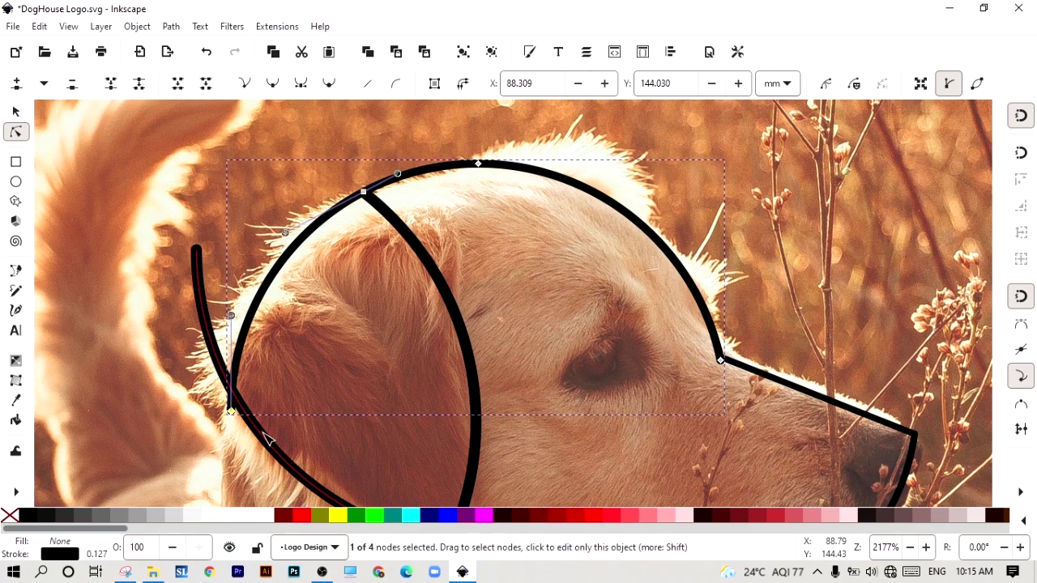
ctrl+scroll(300, 296, down, 2)
key(s)
Draw a small circle beneath the jaw and convert it to a path
key(e)
drag(458, 370, 497, 419)
key(s)
click(171, 26)
click(198, 44)
Delete the small circle's unwanted arcs to leave a hooked chin curve
click(15, 132)
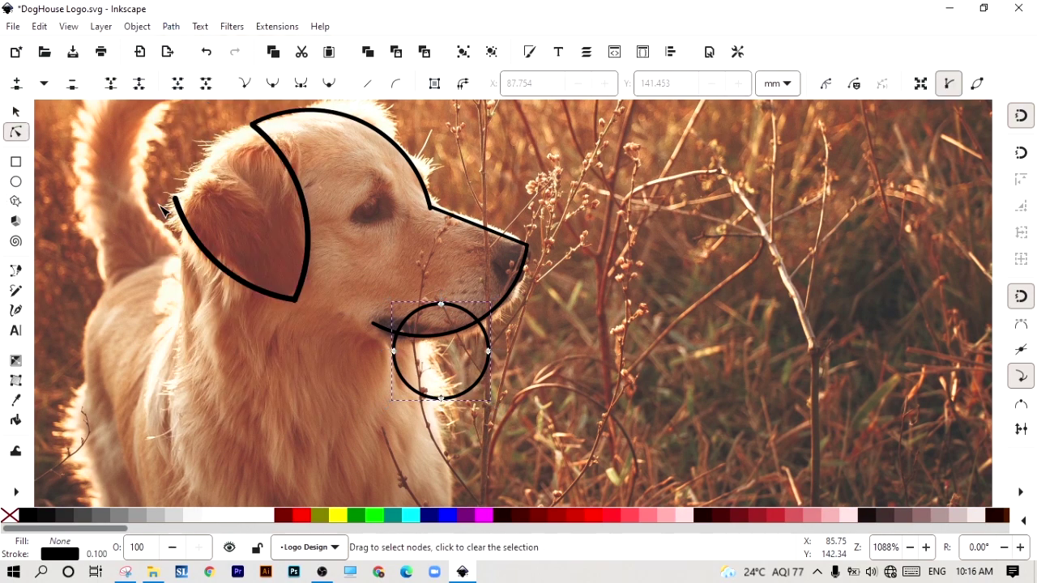
ctrl+scroll(421, 409, up, 2)
double_click(383, 243)
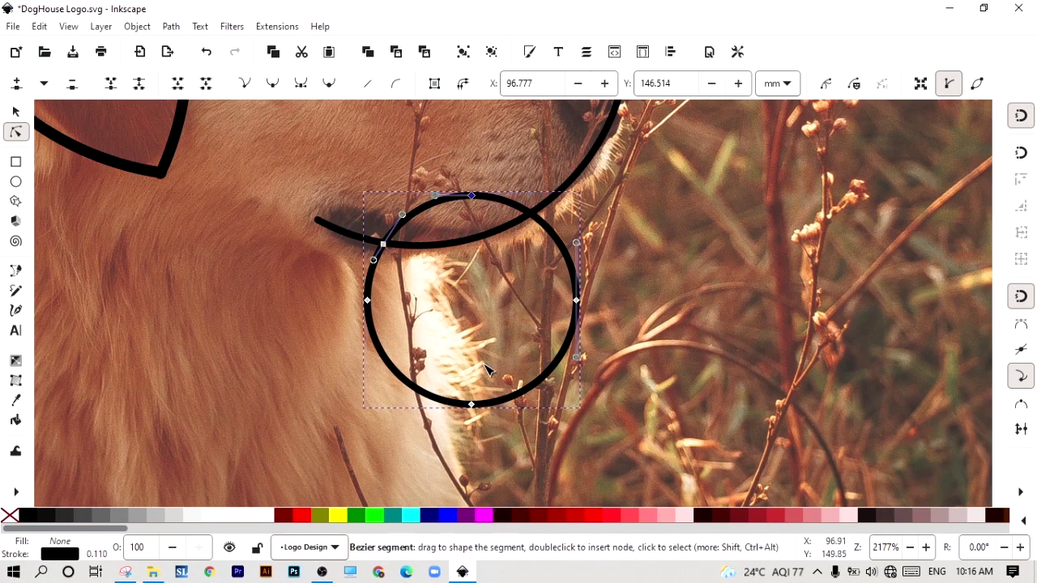
key(s)
key(Delete)
ctrl+scroll(437, 212, down, 2)
Join the head curve and nose line at their shared end nodes
click(437, 212)
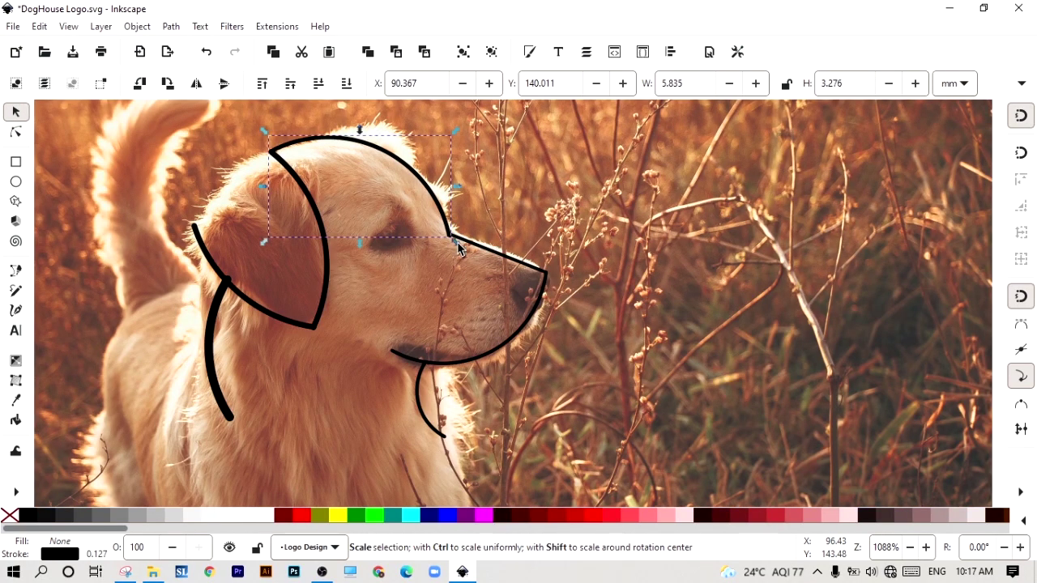
shift+click(510, 259)
key(n)
drag(483, 216, 430, 258)
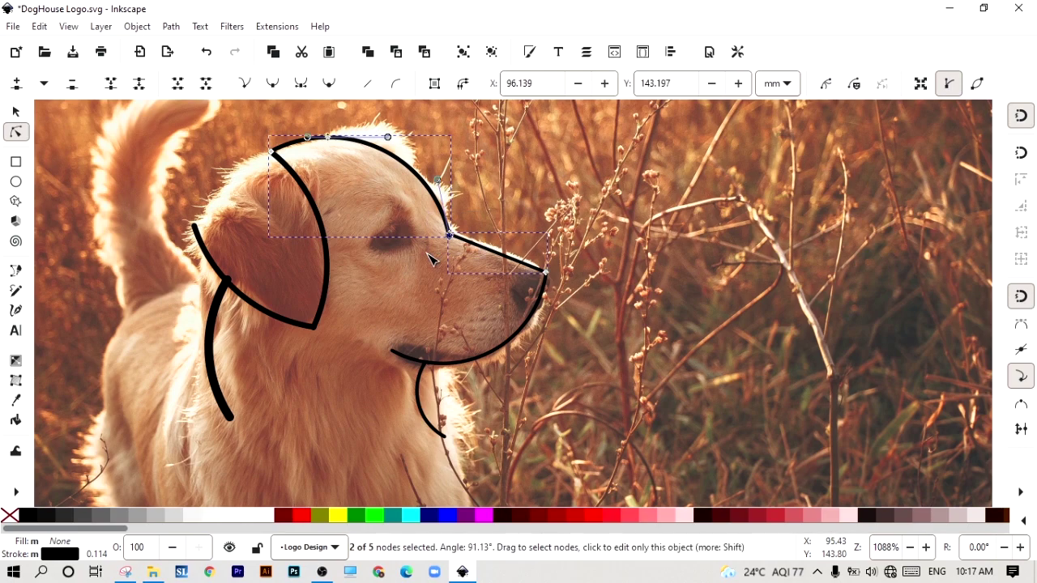
click(111, 84)
Join the nose line to the jaw curve at their meeting end nodes
key(s)
shift+click(527, 324)
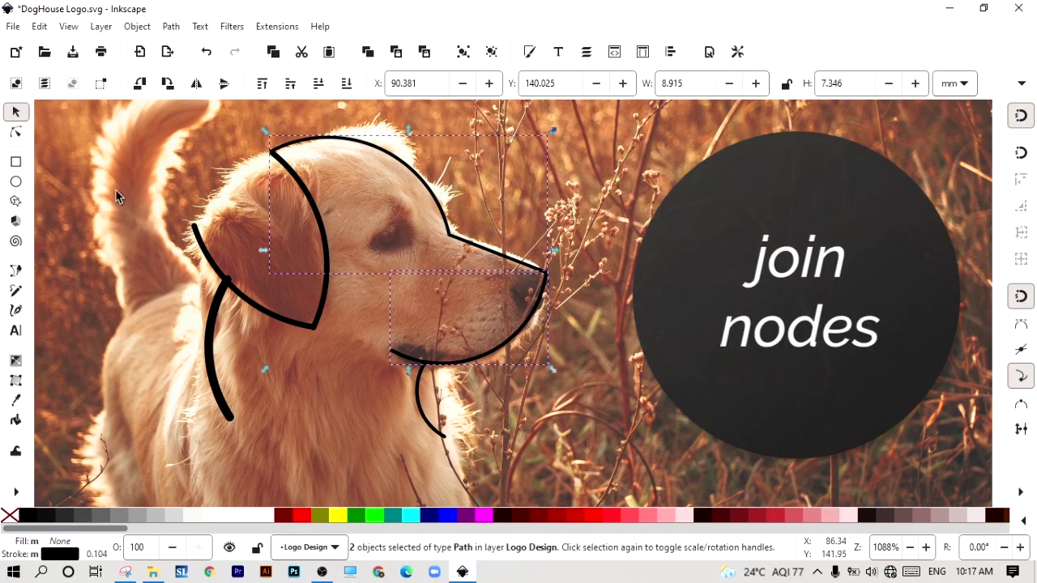
key(n)
drag(569, 261, 510, 306)
click(114, 84)
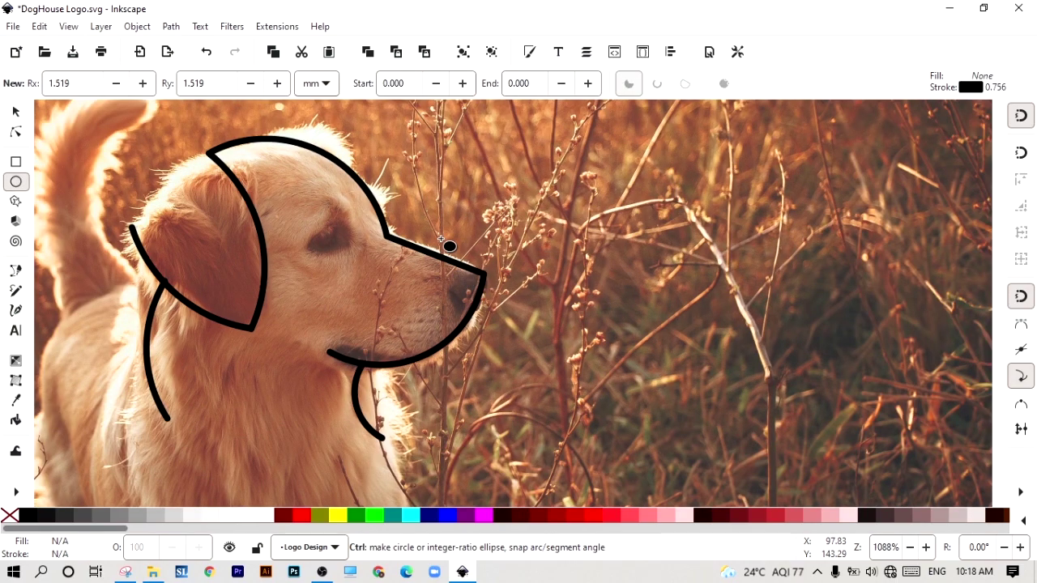
Draw a circle over the nose tip, filled black with no outline
drag(439, 235, 528, 326)
key(s)
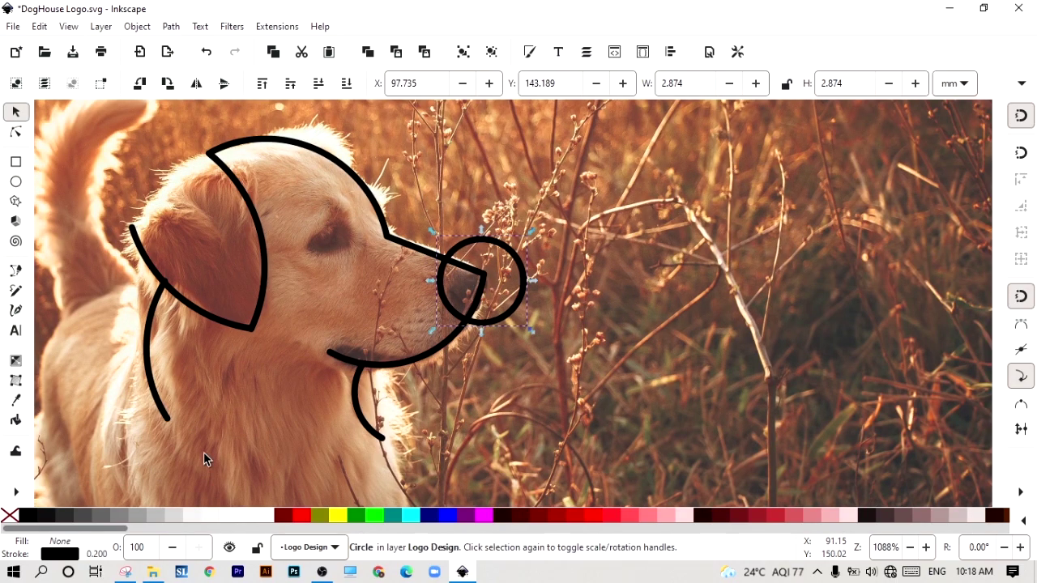
click(29, 515)
right_click(9, 515)
click(49, 445)
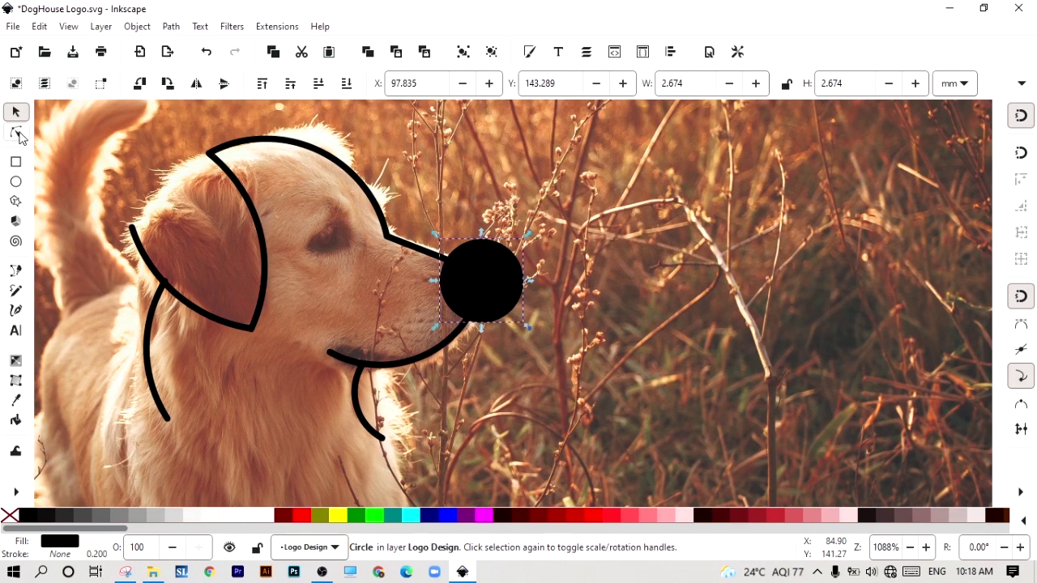
Reshape the nose circle's arc handles into a black nose wedge
click(15, 132)
scroll(524, 276, up, 1)
mouse_move(523, 285)
mouse_down()
mouse_move(427, 299)
mouse_move(481, 366)
mouse_up()
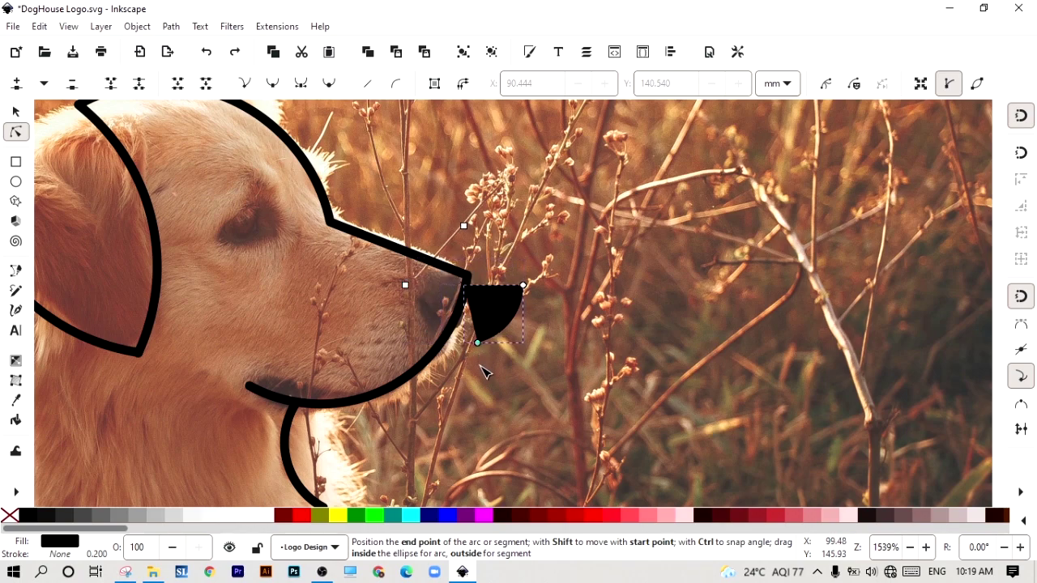
drag(484, 370, 426, 268)
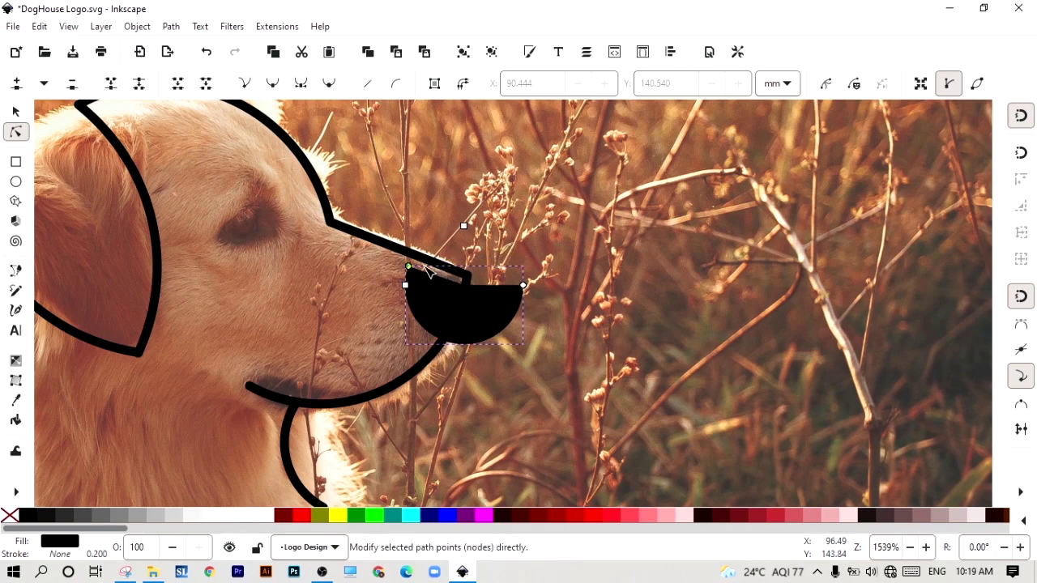
drag(523, 285, 450, 333)
key(s)
key(Escape)
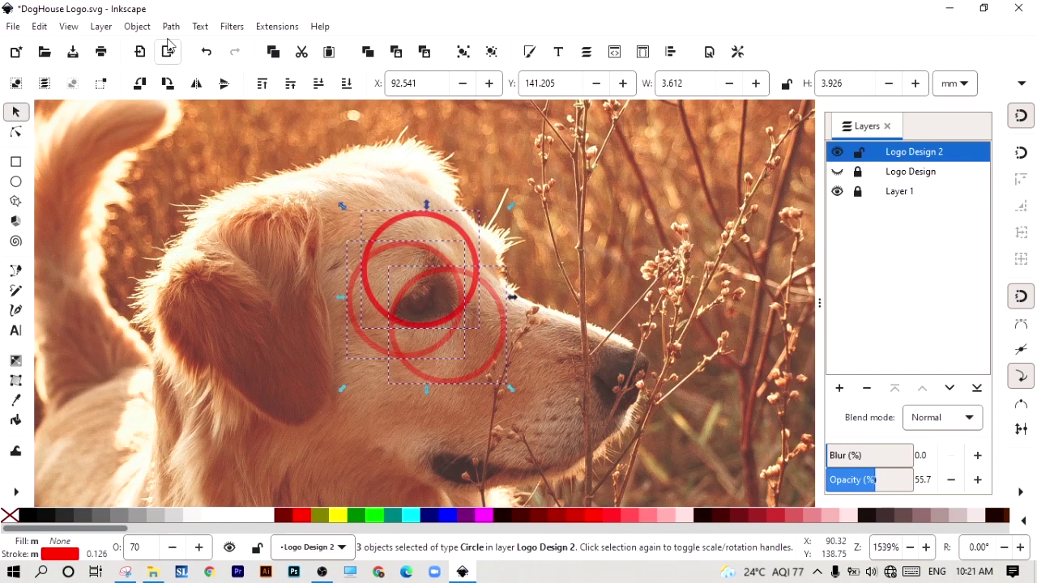
Intersect the three red circles into an eye shape, filled black with no outline
click(171, 26)
click(195, 134)
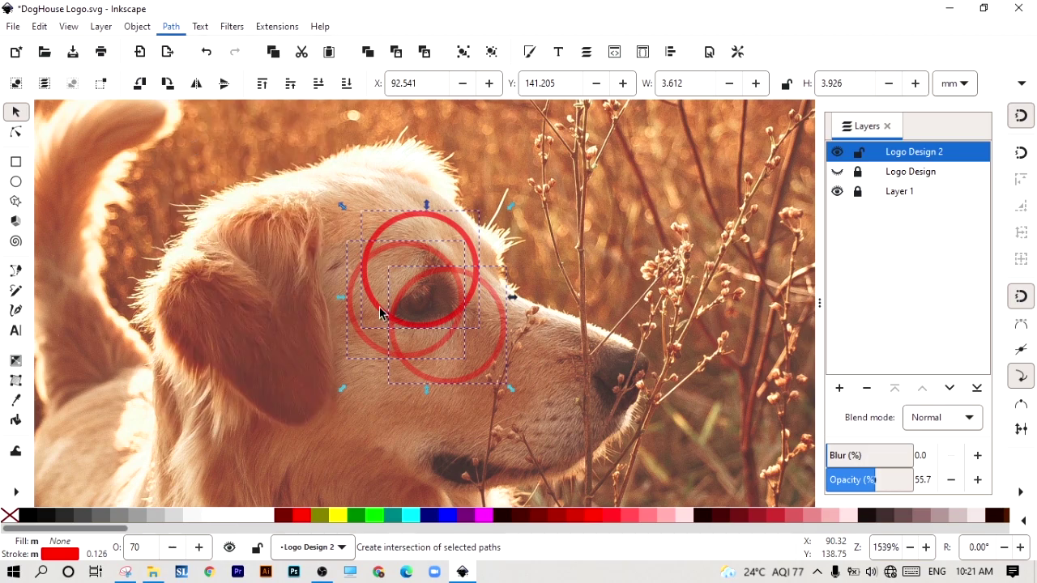
click(28, 518)
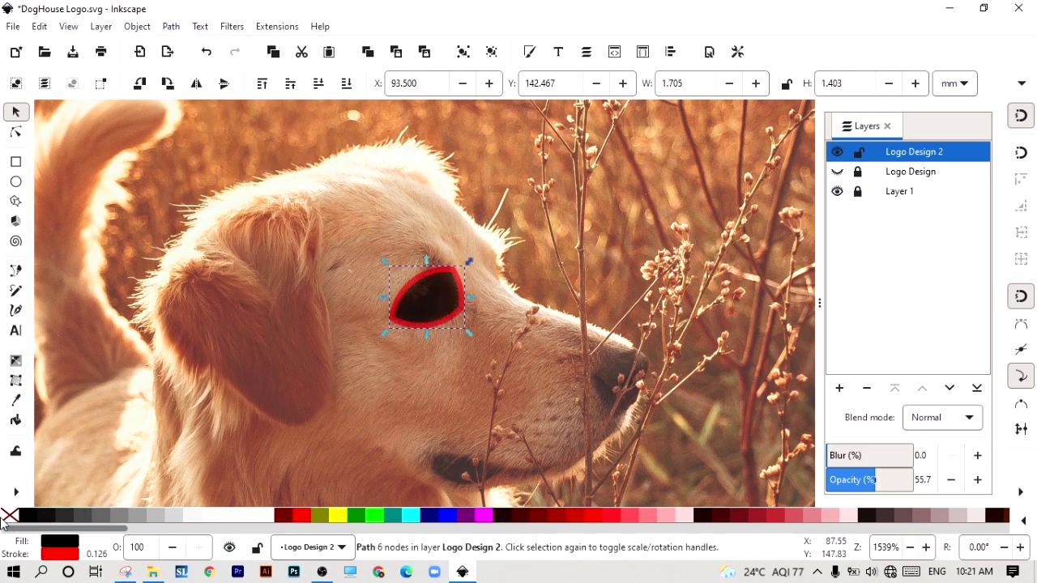
right_click(10, 515)
click(86, 442)
Show the Logo Design layer and move all the dog line-art right, off the photo
key(5)
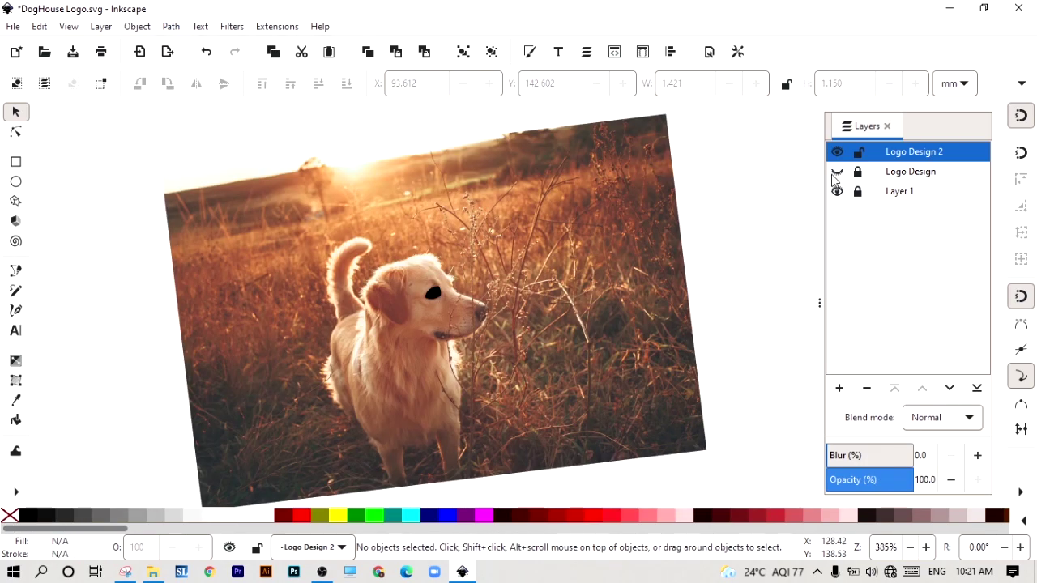
click(837, 171)
key(ctrl+a)
drag(238, 325, 564, 310)
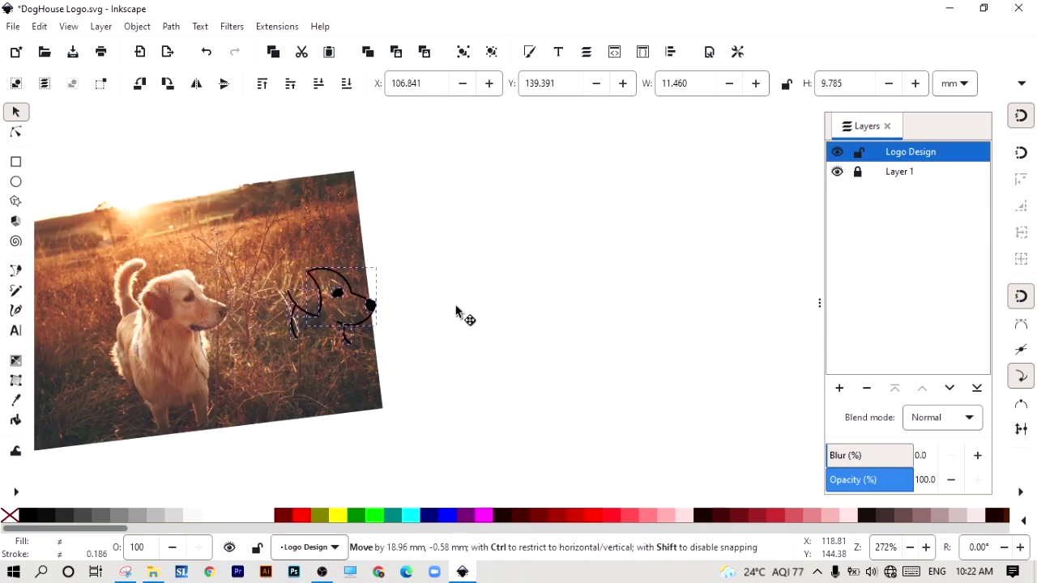
key(3)
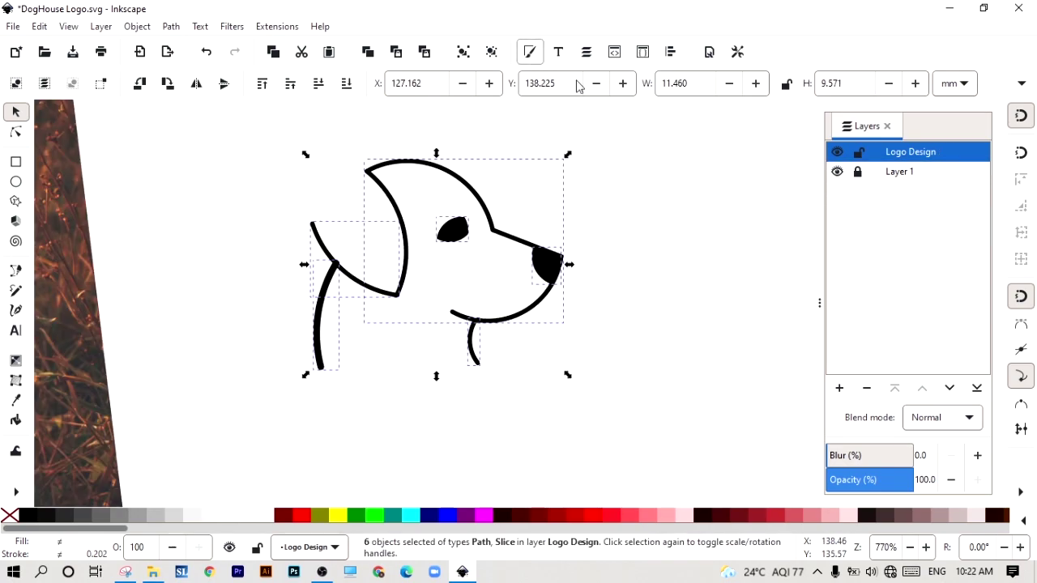
Set the stroke width of all logo lines to 0.400 mm
key(ctrl+shift+f)
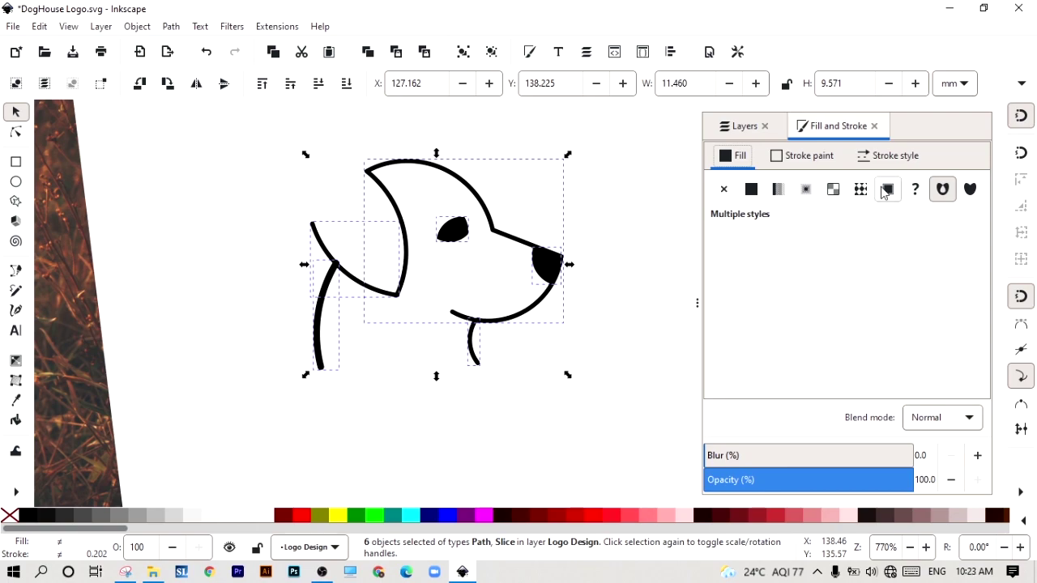
click(888, 155)
click(838, 190)
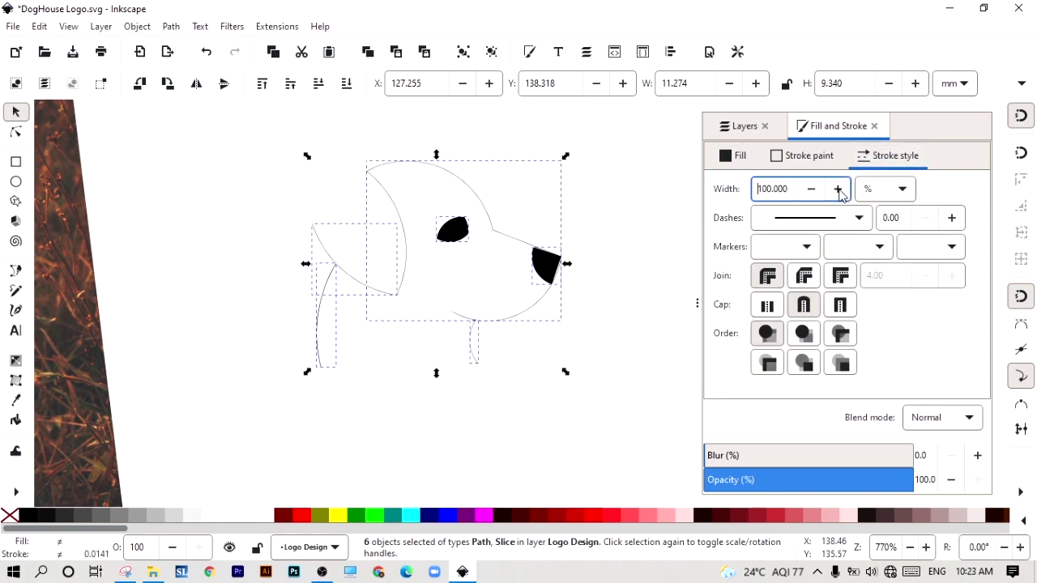
click(838, 190)
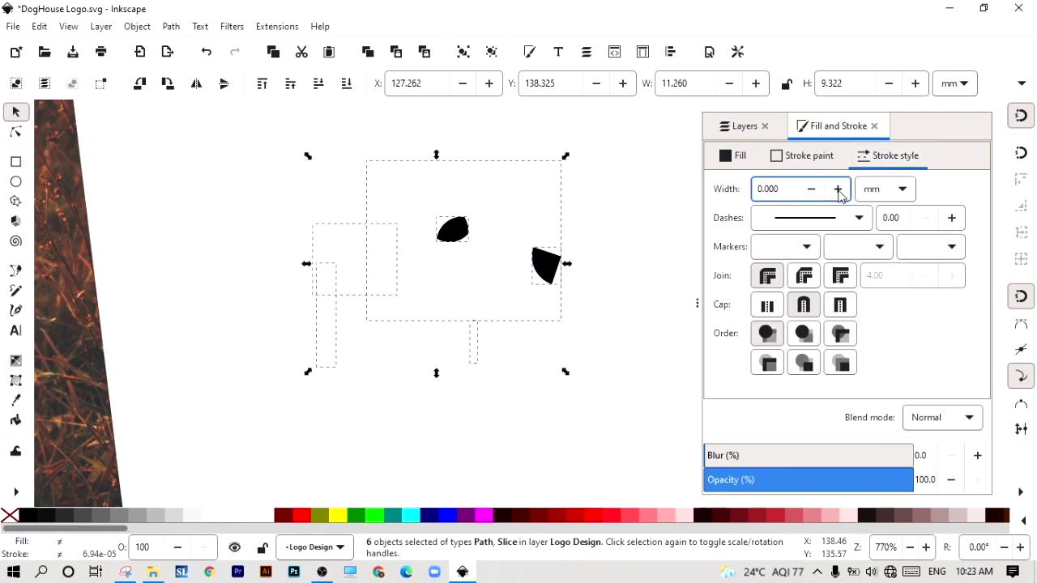
click(838, 189)
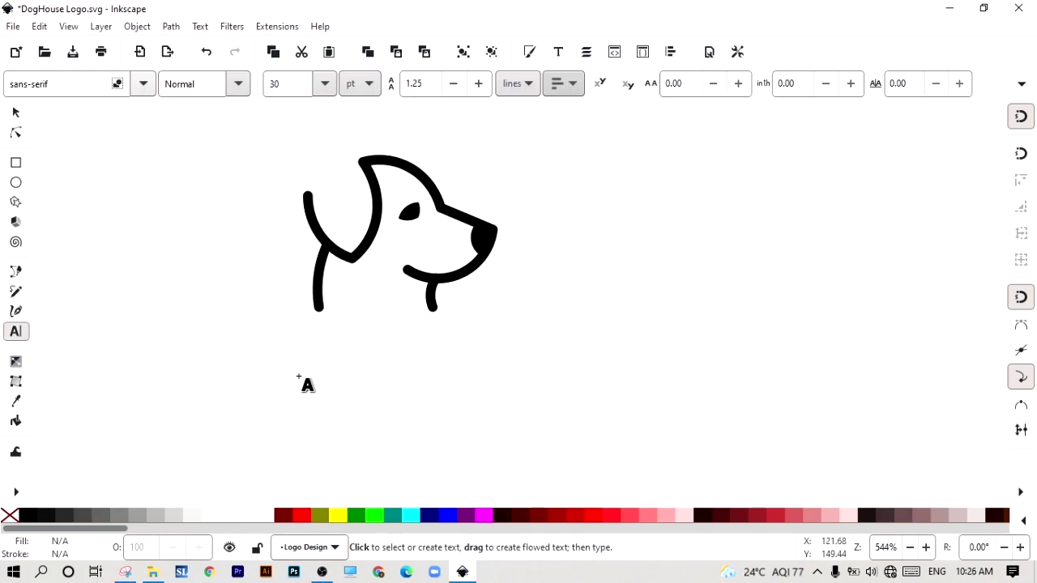
Add a DOGHOUSE text object below the dog head
scroll(332, 340, down, 2)
click(387, 418)
text(DOG)
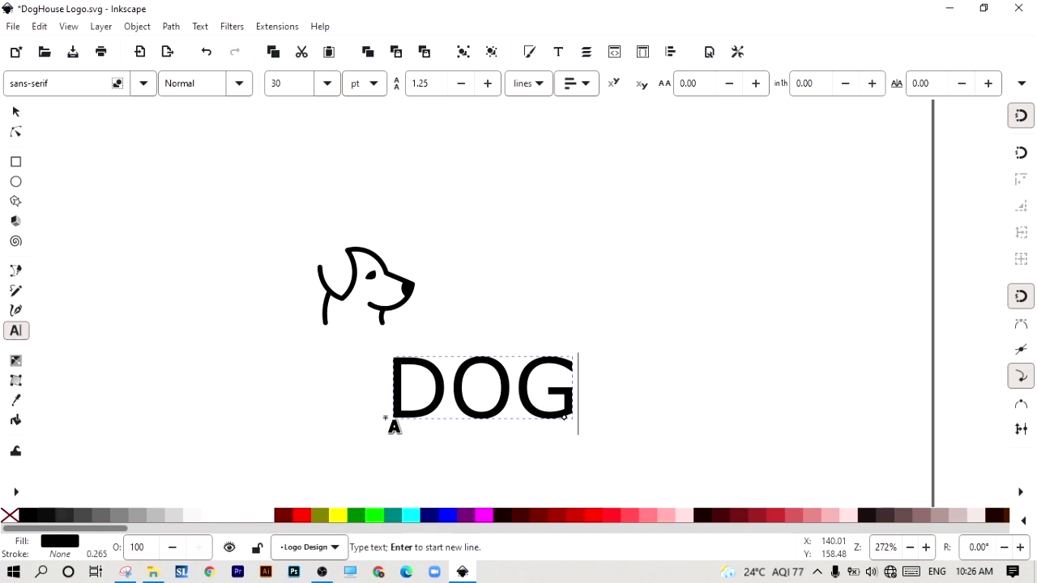
text(HOUSE)
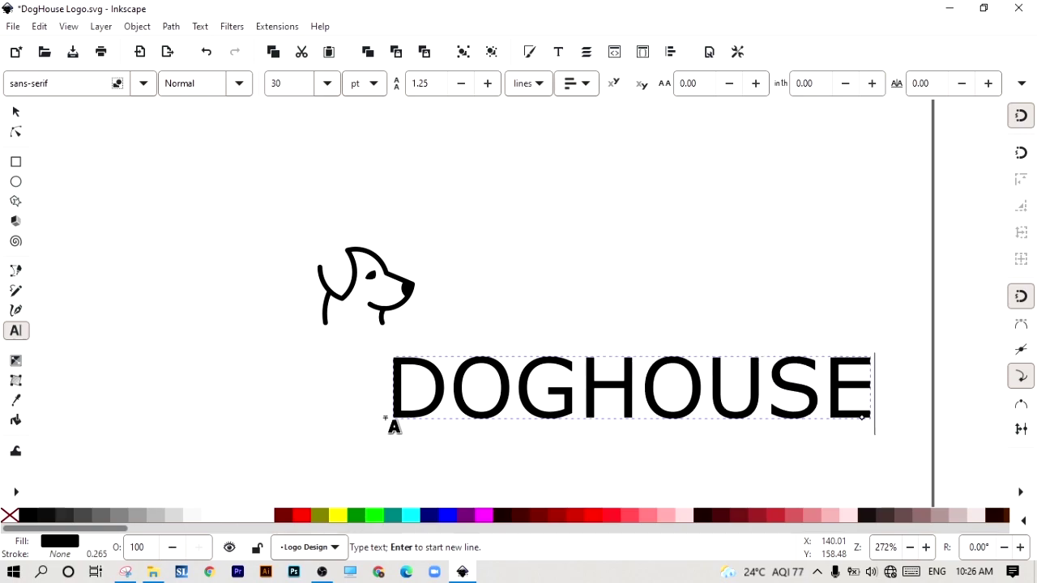
key(Escape)
Shrink the DOGHOUSE text and position it under the dog head
key(s)
drag(874, 423, 616, 394)
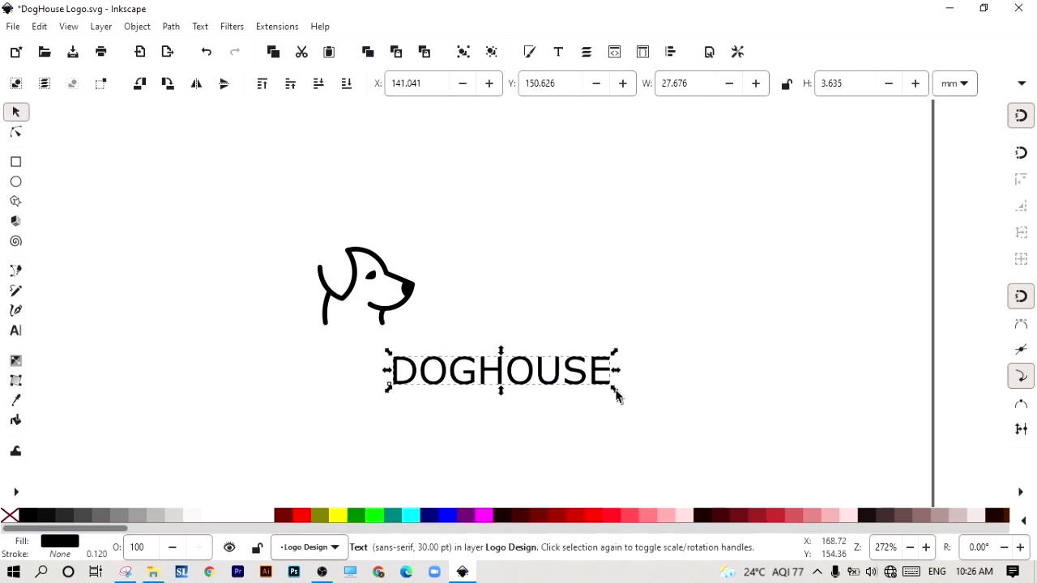
drag(534, 379, 406, 371)
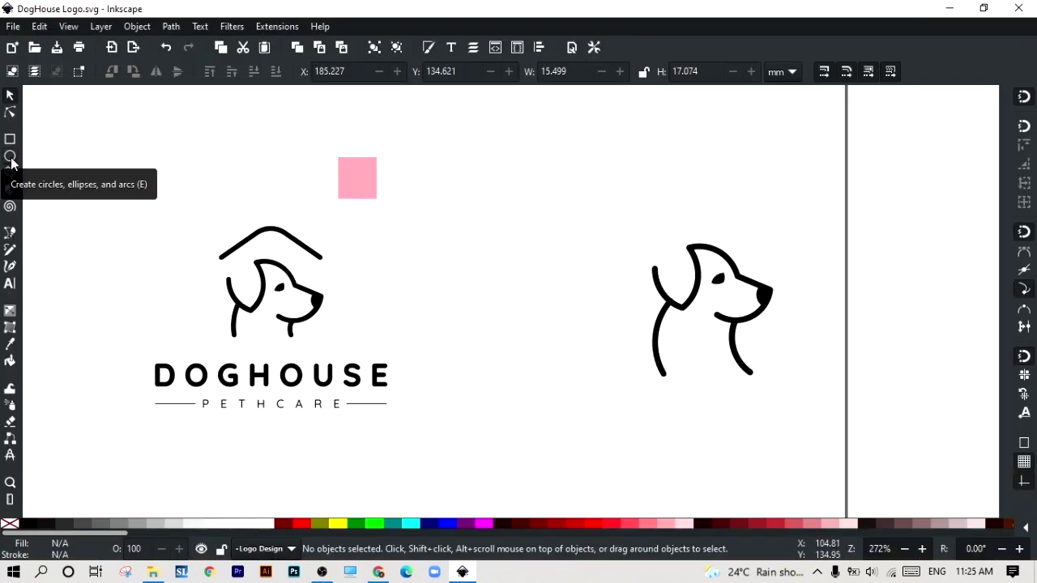
Draw a circle beside the second dog head and fill it with the swatch square's pink
click(9, 156)
drag(473, 241, 623, 389)
key(s)
click(10, 343)
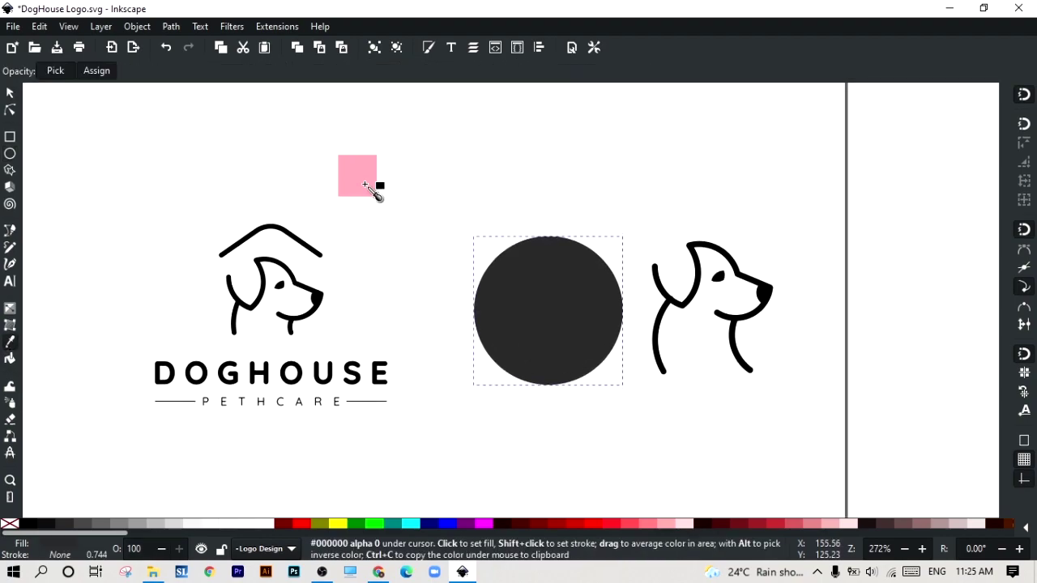
click(370, 185)
Delete the pink square and move the second dog head onto the circle, raised to top
click(10, 95)
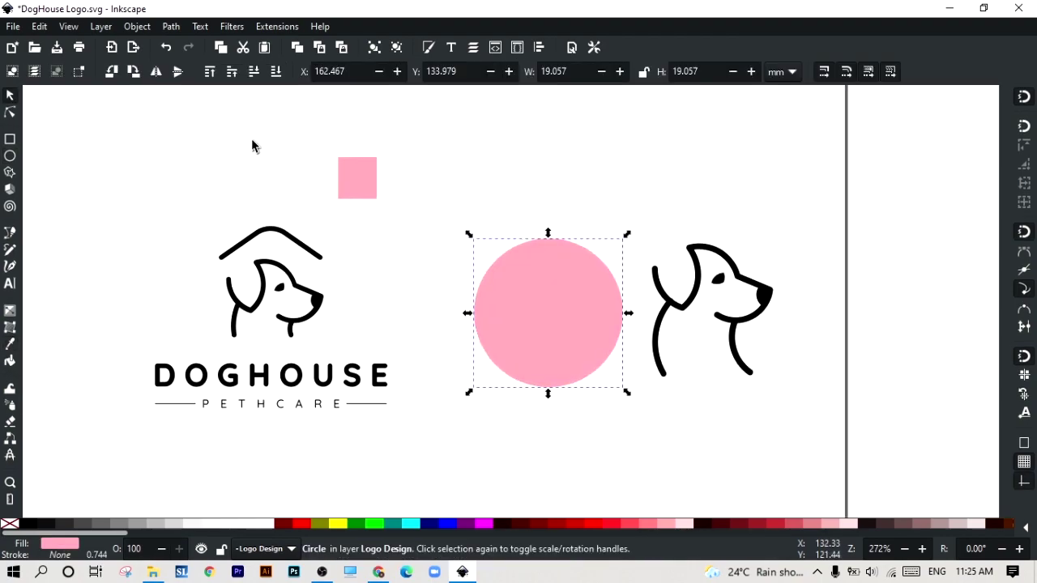
click(357, 175)
key(Delete)
drag(632, 215, 872, 444)
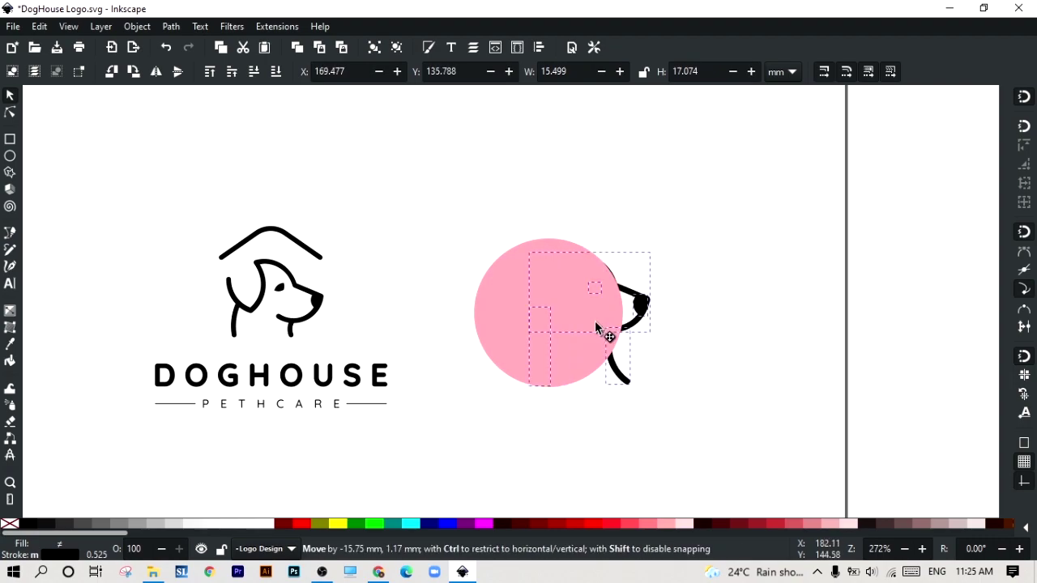
drag(690, 334, 531, 343)
click(209, 75)
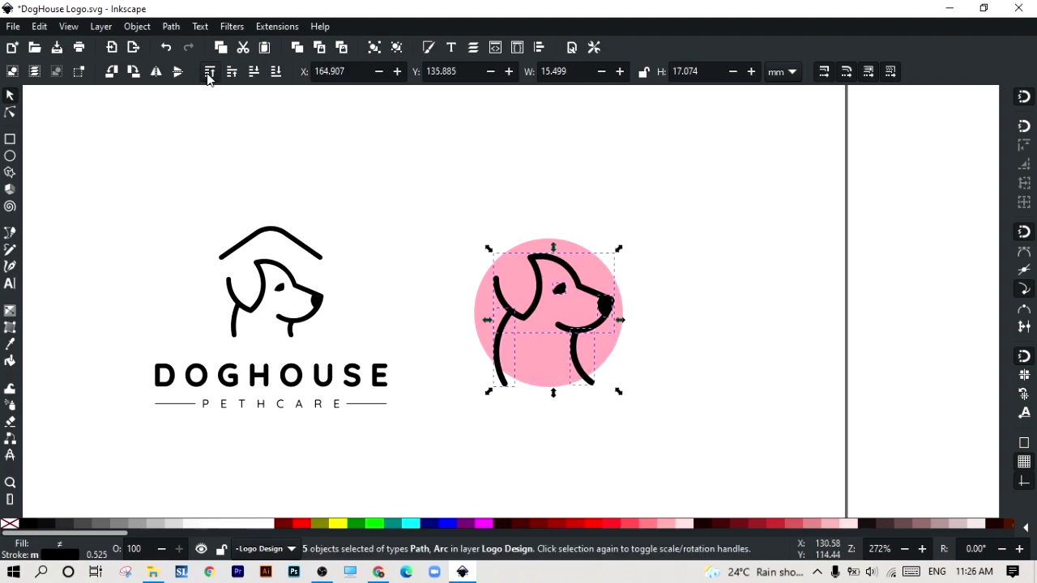
Enlarge the pink circle around the dog and nudge it slightly left and down
click(568, 349)
ctrl+scroll(568, 349, up, 1)
drag(570, 180, 594, 154)
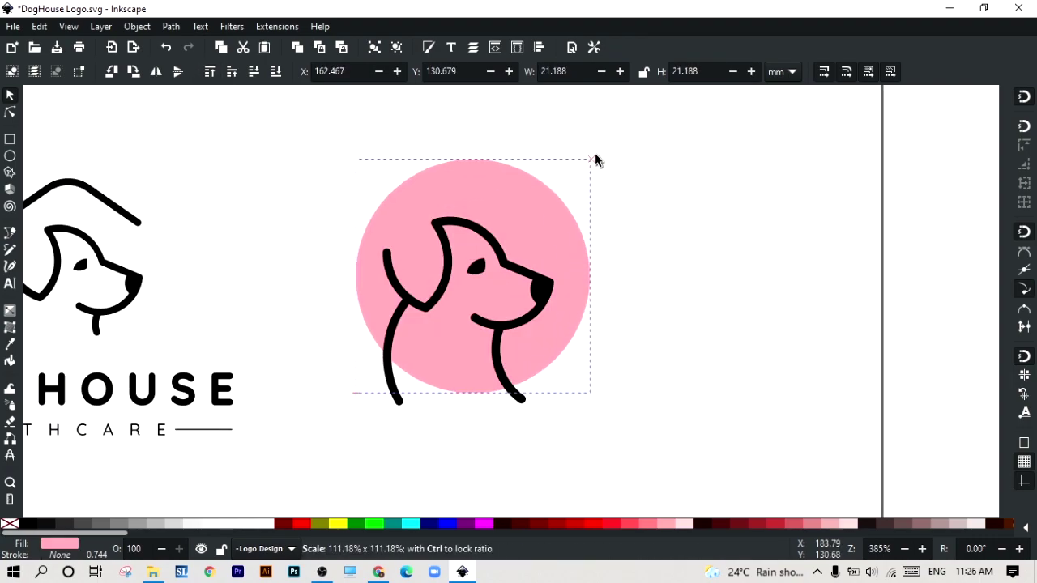
drag(549, 214, 529, 226)
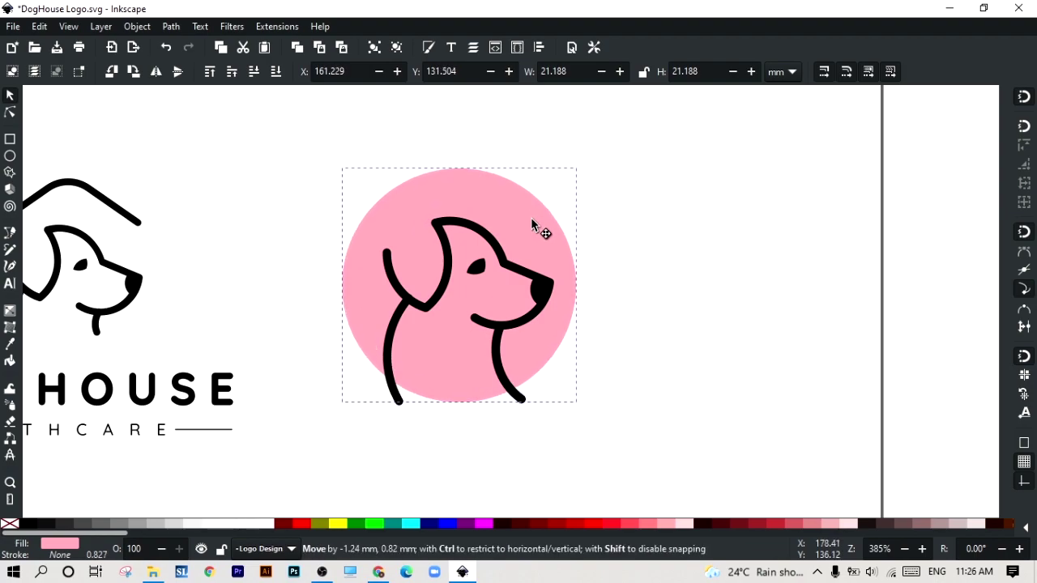
click(204, 259)
Trace a closed path around the badge dog's neck, ears, head, nose and jaw
key(b)
key(plus)
key(plus)
click(286, 467)
click(312, 273)
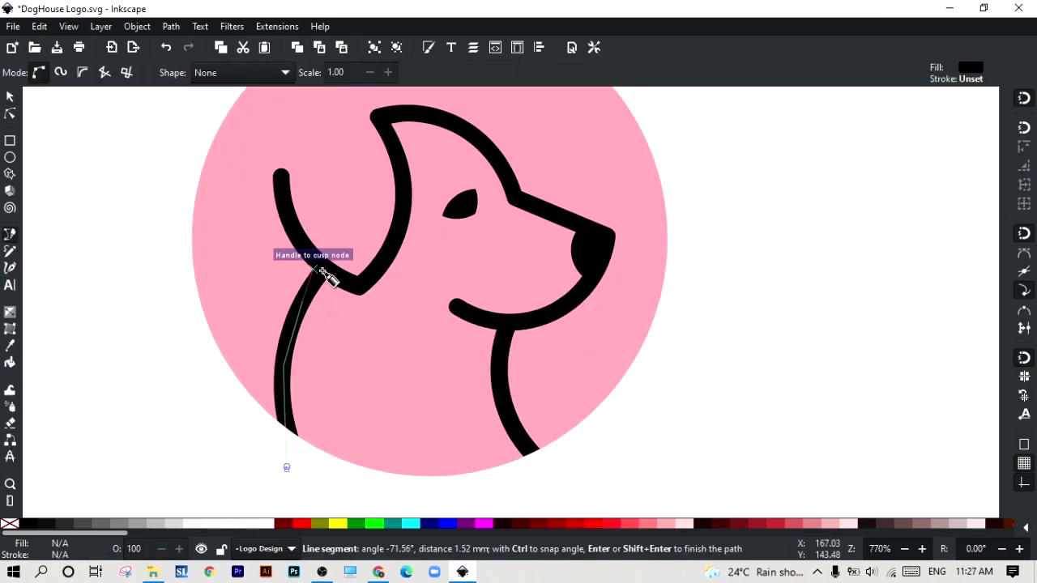
click(357, 275)
click(402, 213)
click(392, 123)
click(419, 116)
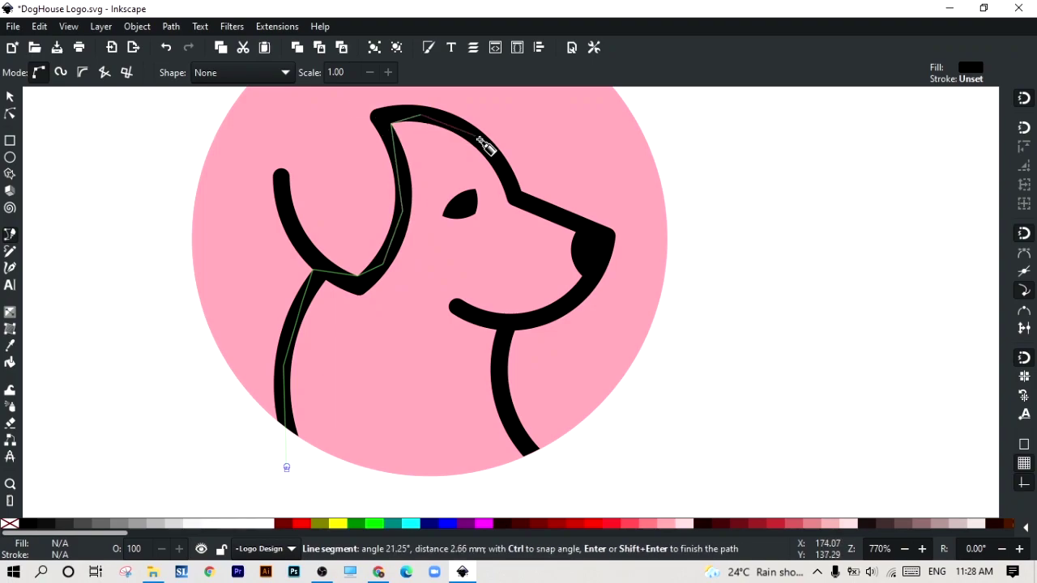
click(483, 139)
click(519, 191)
click(512, 261)
click(513, 300)
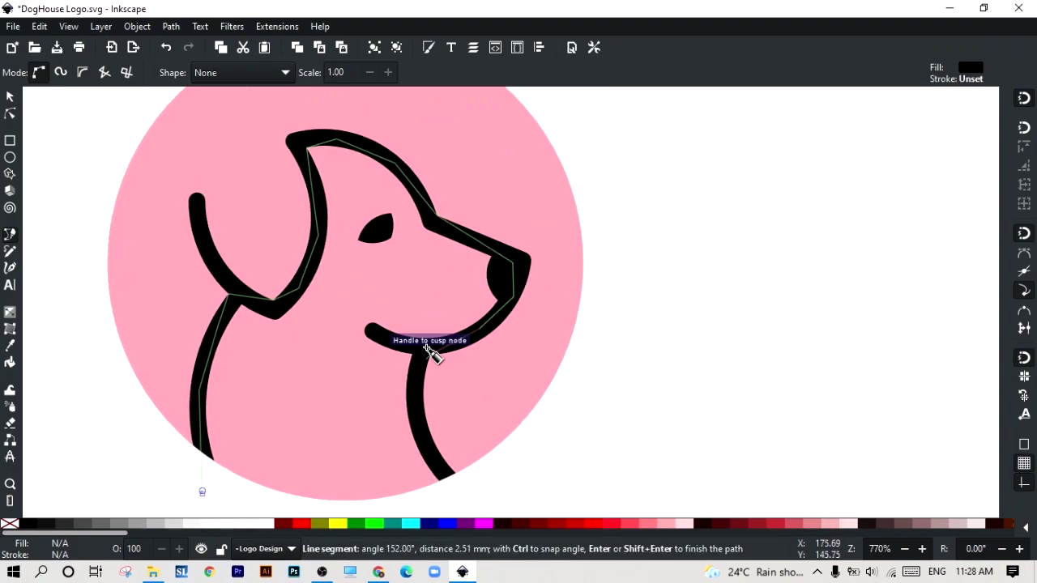
click(430, 353)
click(410, 397)
click(450, 477)
click(202, 491)
Fill the traced shape white with no stroke and send it behind the black outline
click(257, 524)
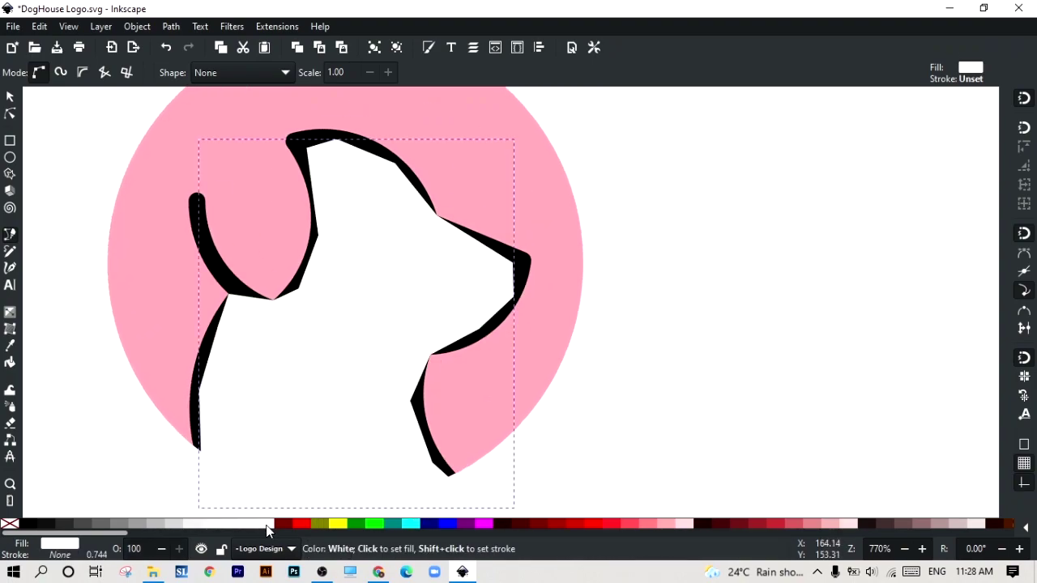
right_click(10, 524)
click(70, 460)
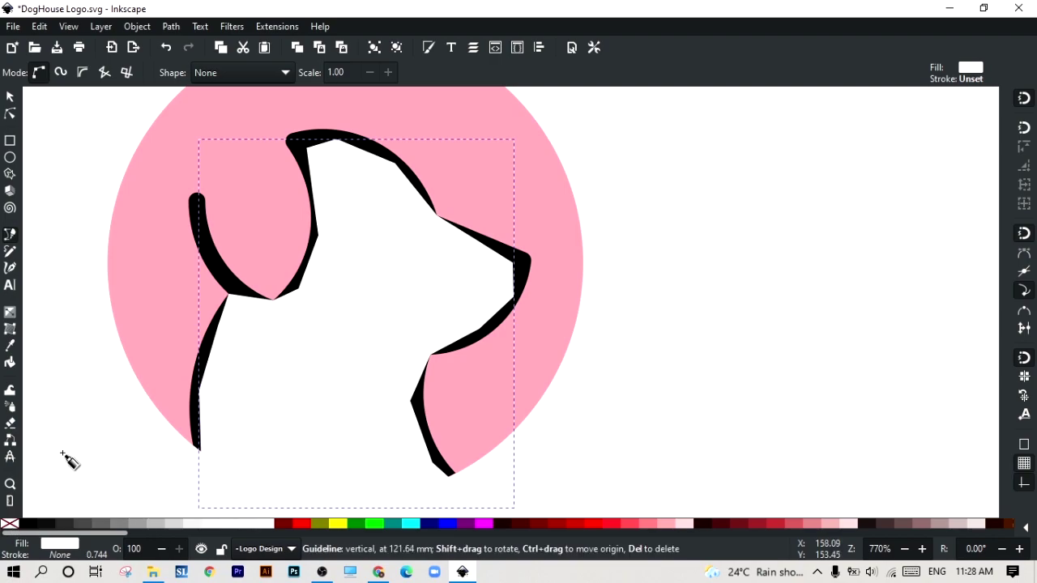
key(s)
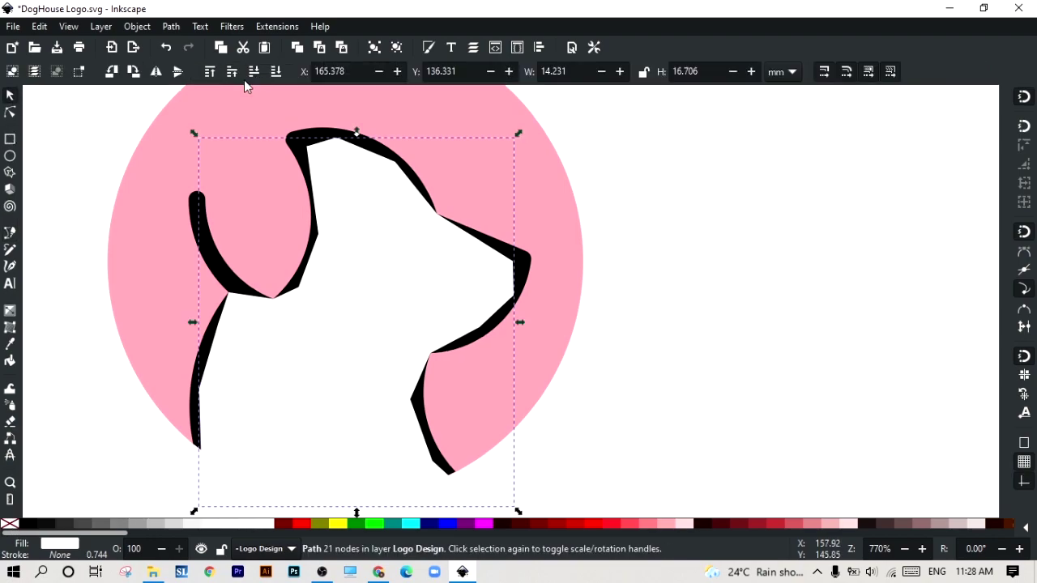
click(256, 75)
key(Escape)
key(5)
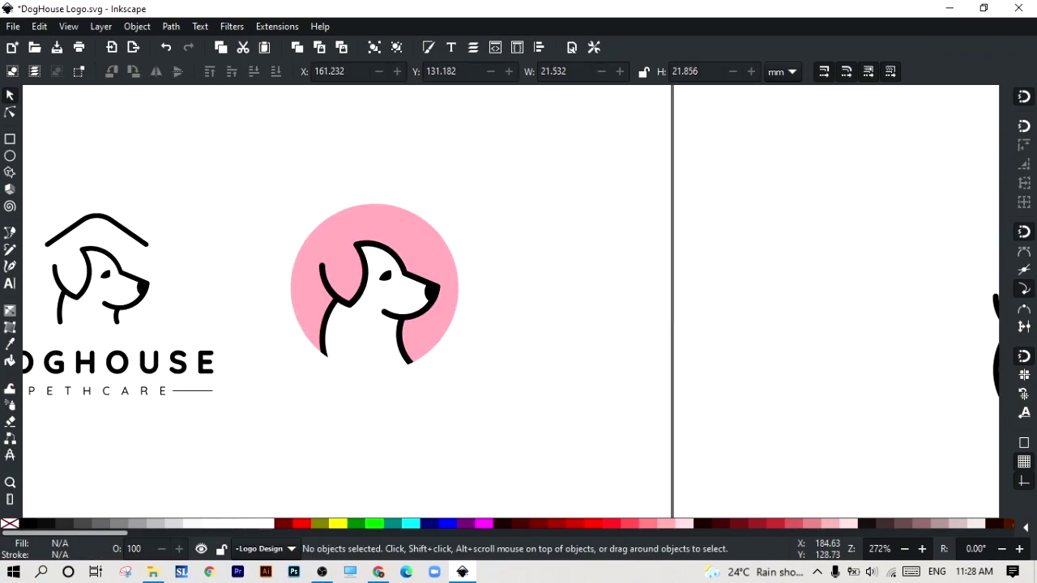
click(321, 572)
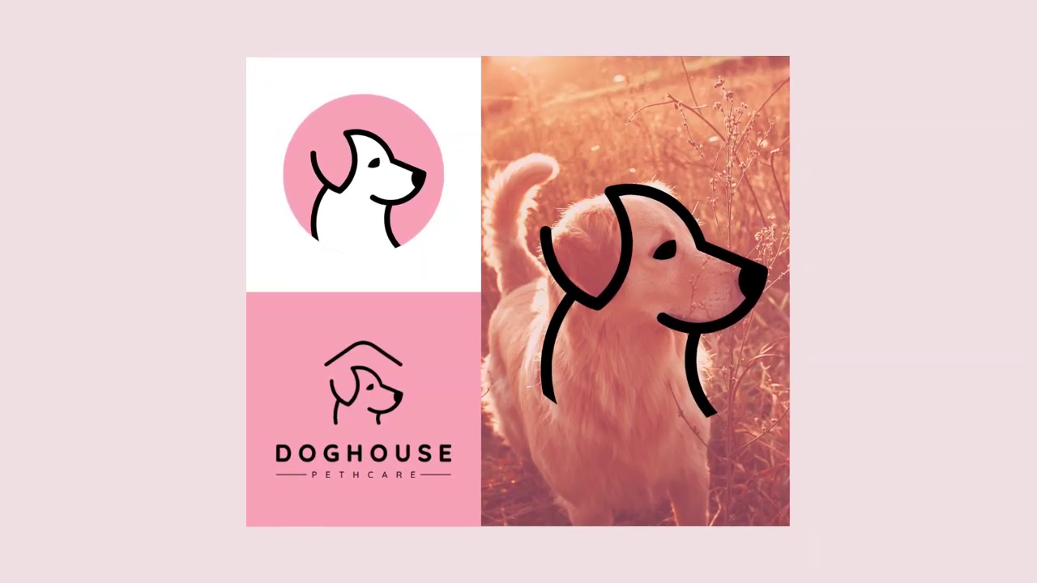